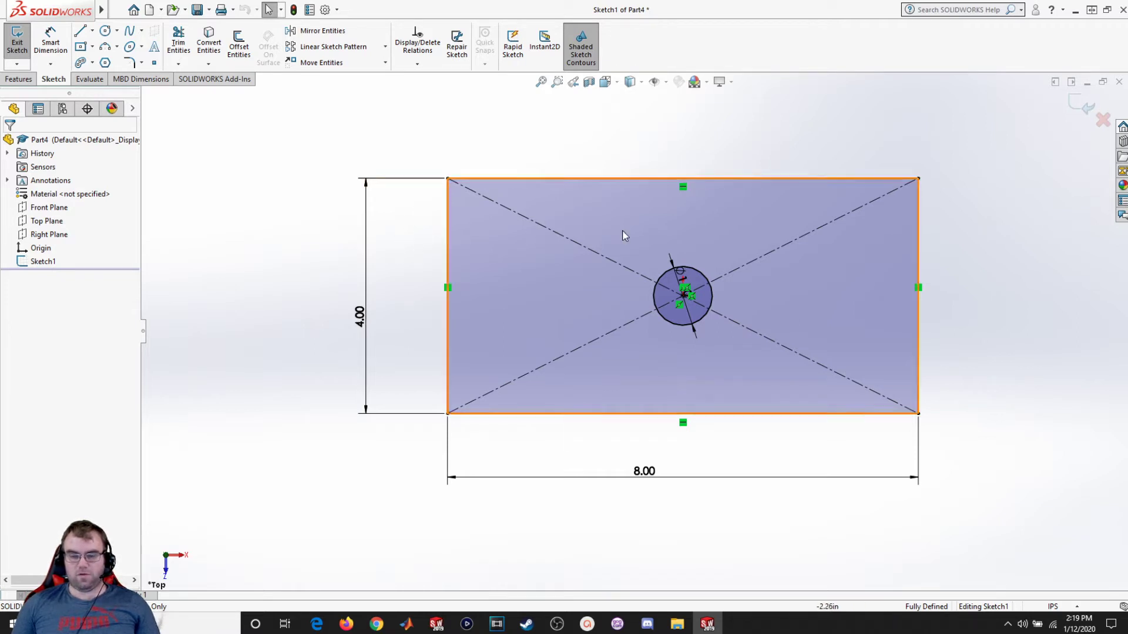
- Check the names assigned to the rectangle's width, its length and the hole diameter dimensions in the sketch
{"action": "double_click", "coordinate": [359, 316]}
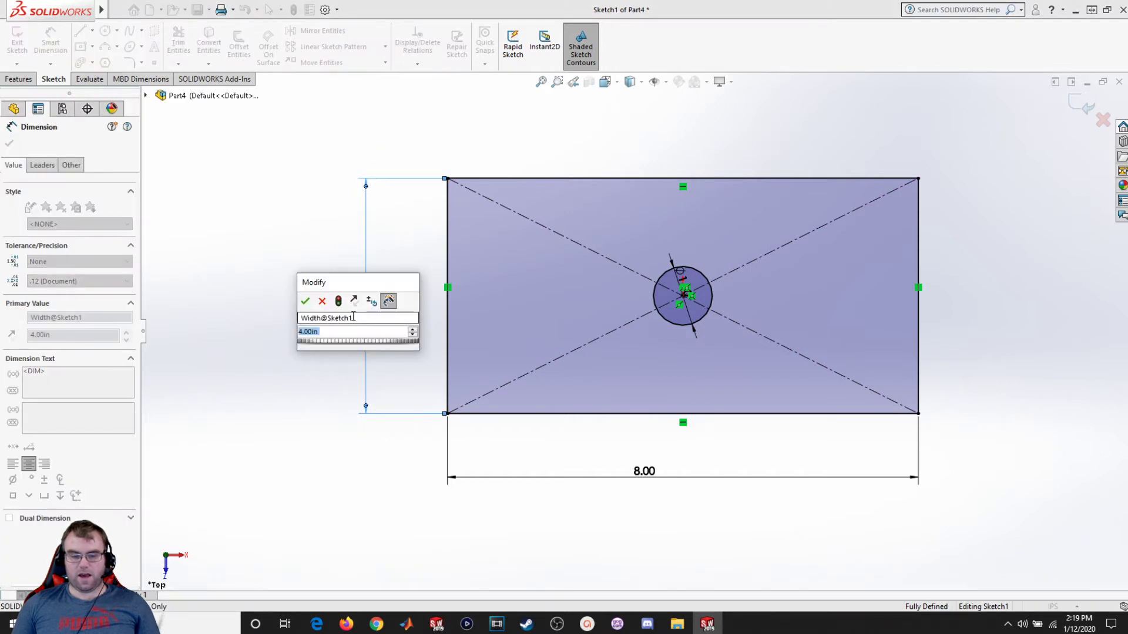
{"action": "left_click", "coordinate": [304, 303]}
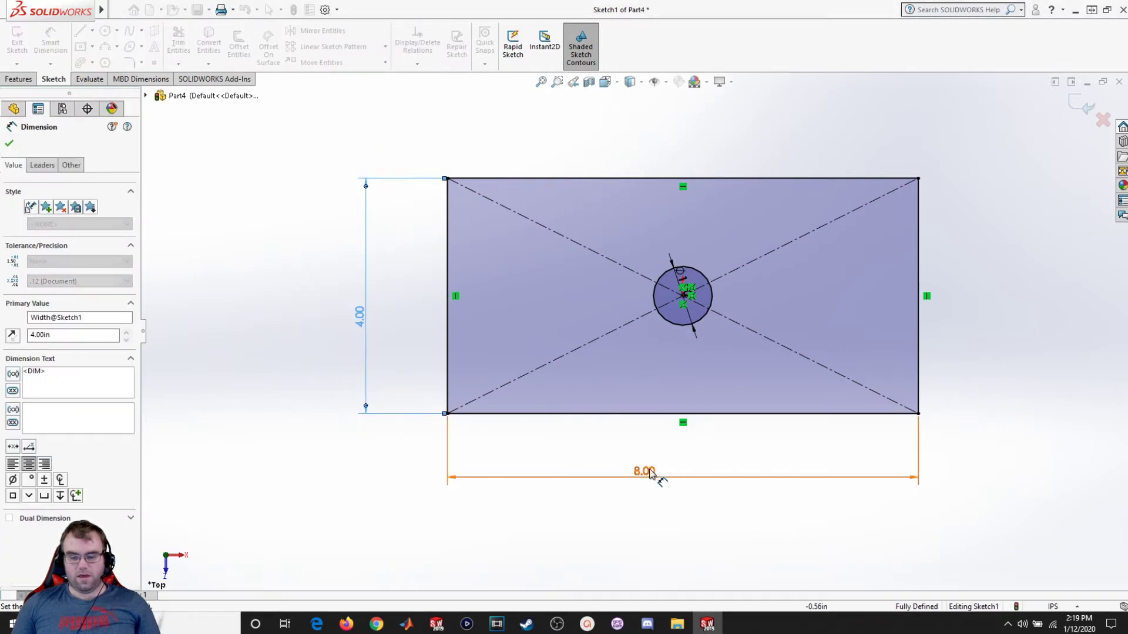
{"action": "double_click", "coordinate": [646, 471]}
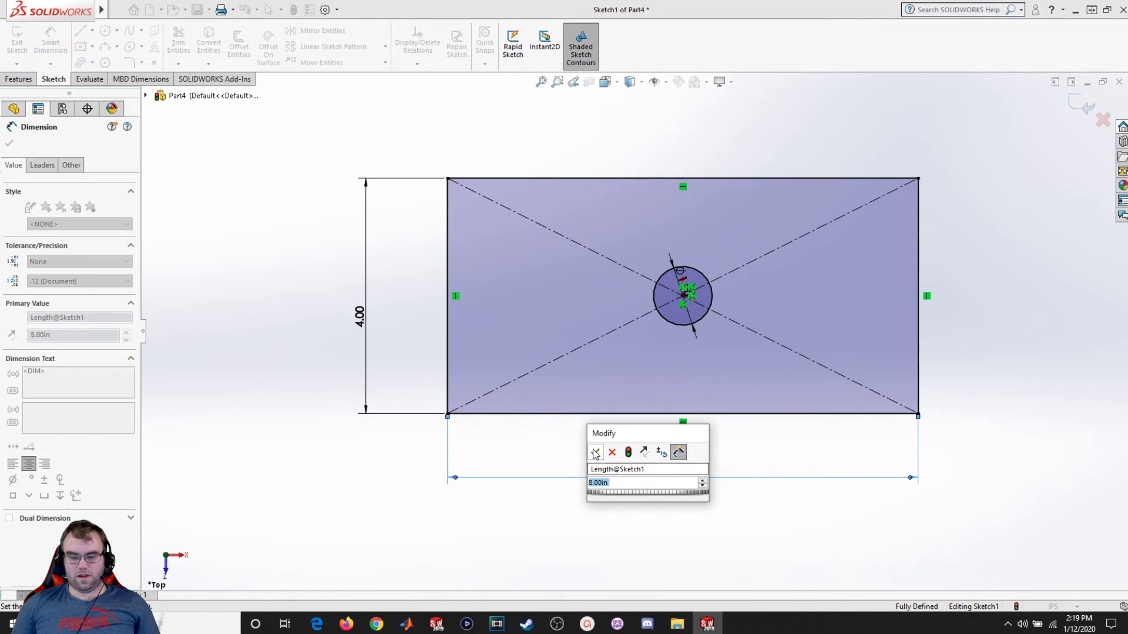
{"action": "left_click", "coordinate": [595, 452]}
{"action": "double_click", "coordinate": [677, 276]}
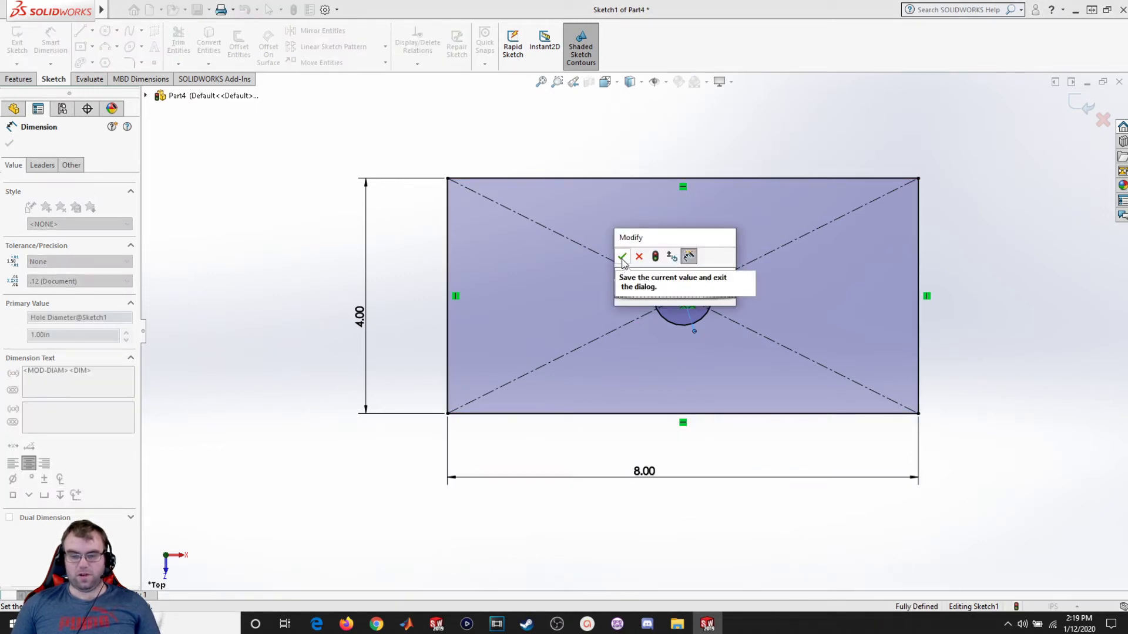
{"action": "left_click", "coordinate": [622, 257]}
{"action": "left_click", "coordinate": [9, 143]}
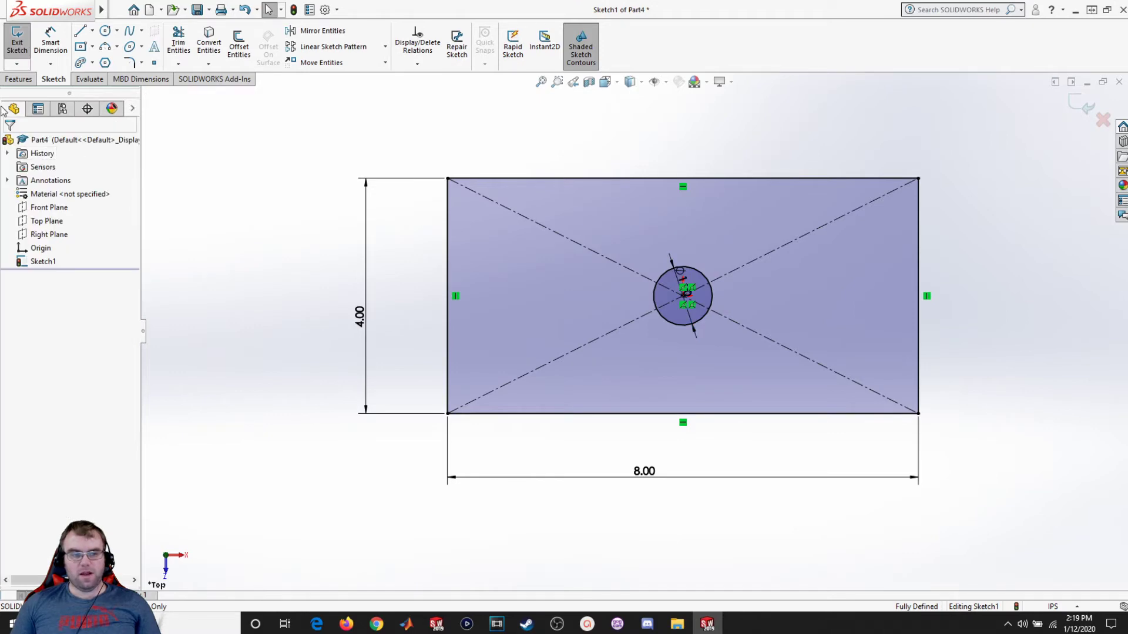
- Extrude the rectangle with its central hole as a 5 in boss using the Mid Plane end condition
{"action": "left_click", "coordinate": [18, 80]}
{"action": "left_click", "coordinate": [22, 46]}
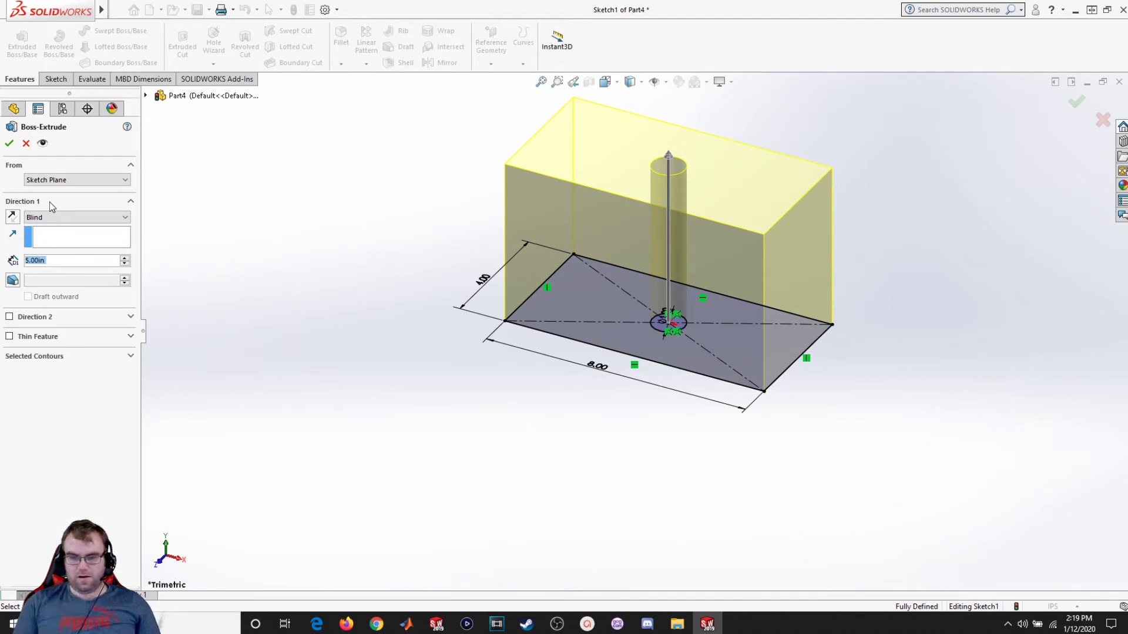
{"action": "left_click", "coordinate": [64, 217]}
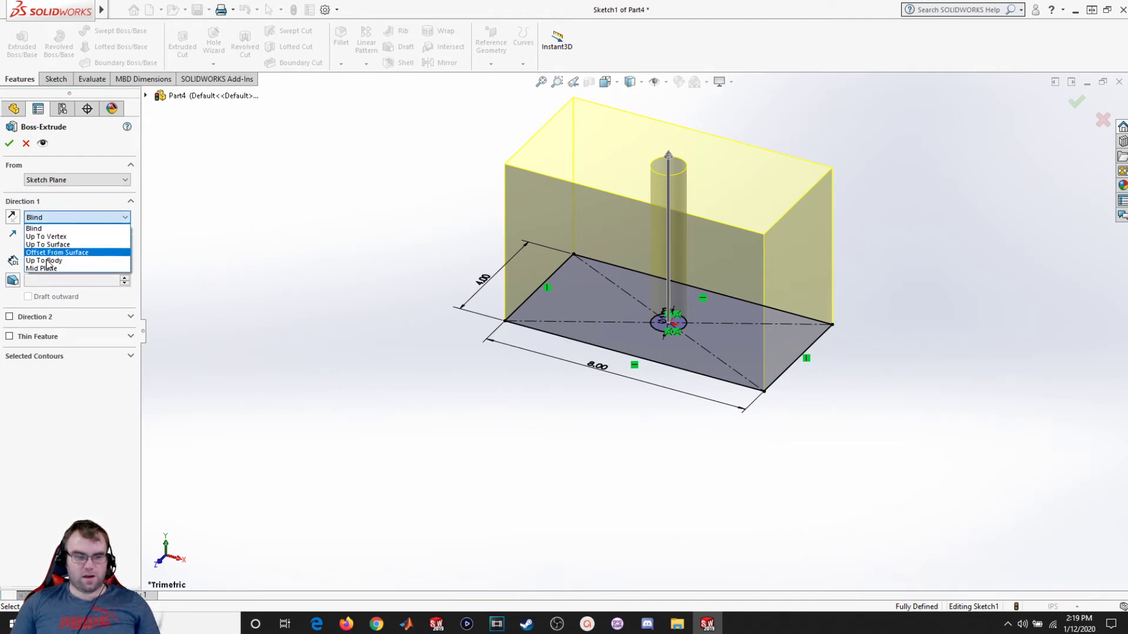
{"action": "left_click", "coordinate": [42, 269]}
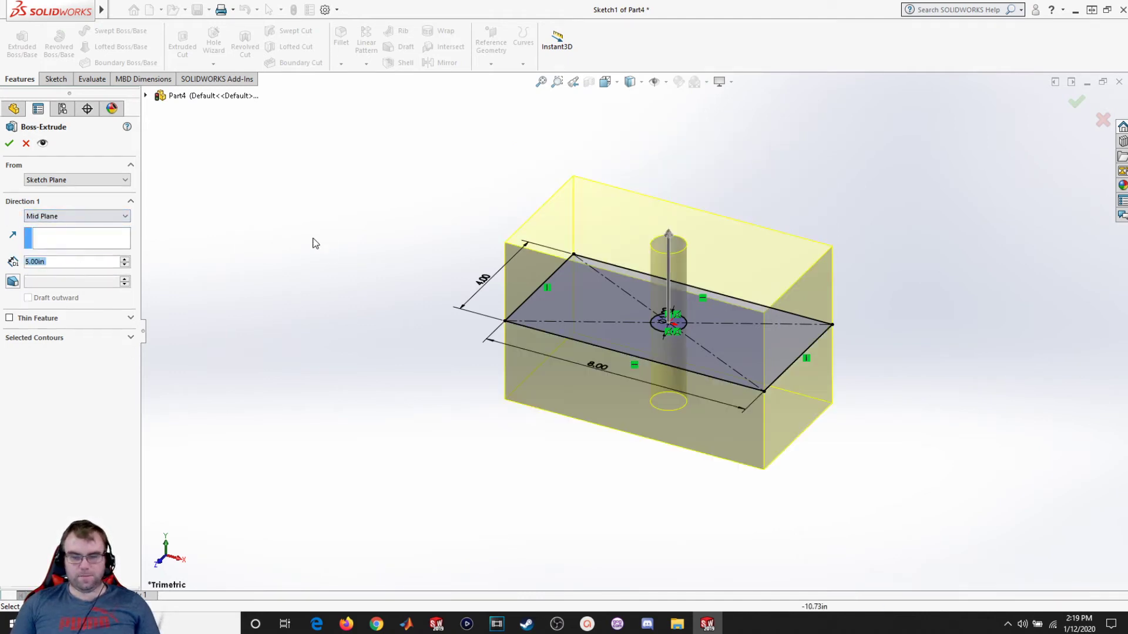
{"action": "left_click", "coordinate": [10, 143]}
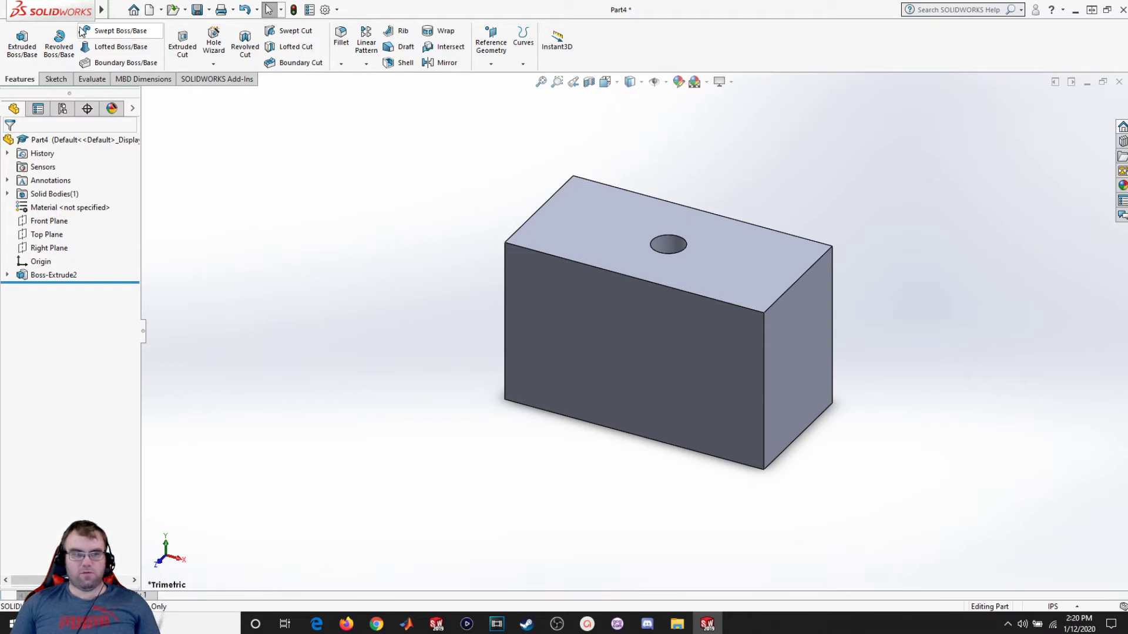
- Insert an auto-created design table that allows model edits, and dismiss the worksheet's text display notice
{"action": "mouse_move", "coordinate": [81, 9]}
{"action": "left_click", "coordinate": [139, 10]}
{"action": "mouse_move", "coordinate": [191, 10]}
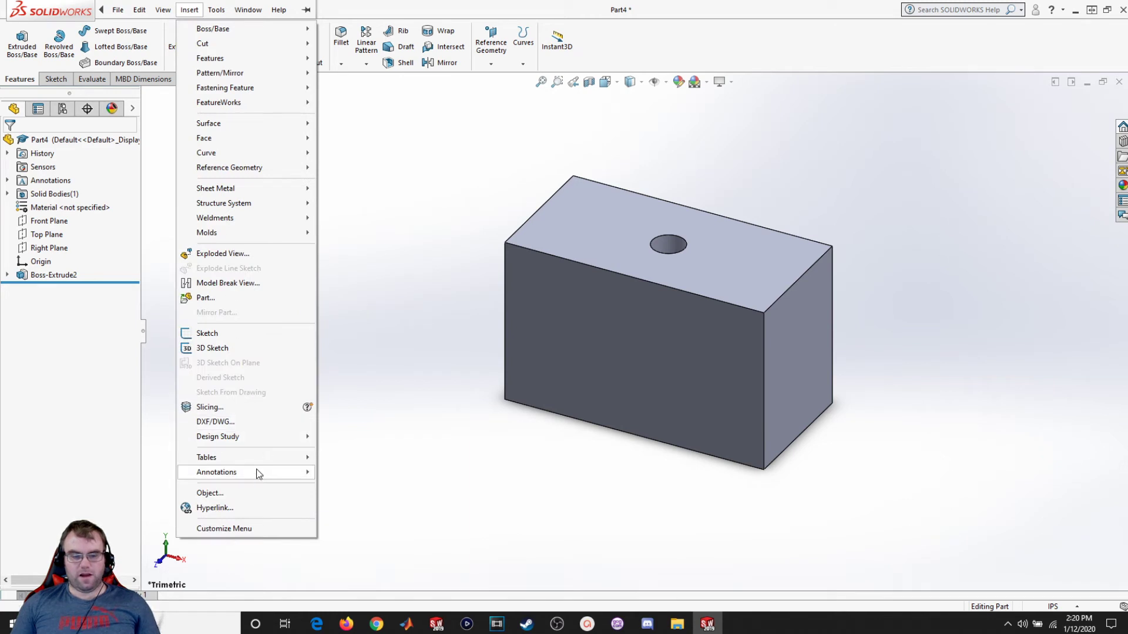
{"action": "mouse_move", "coordinate": [274, 459]}
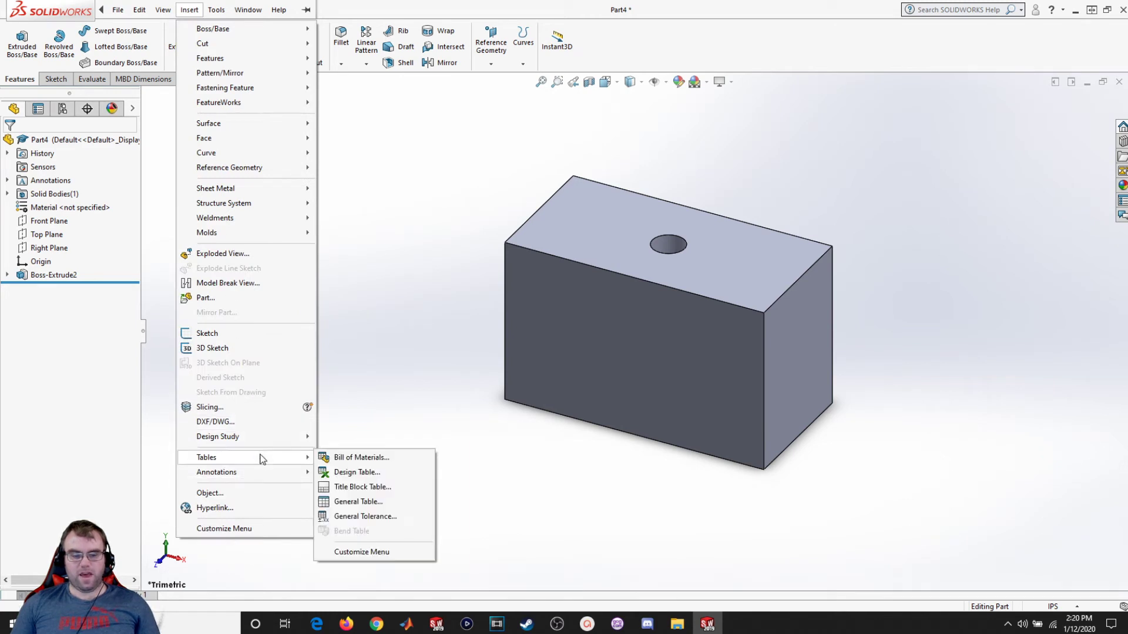
{"action": "left_click", "coordinate": [364, 472]}
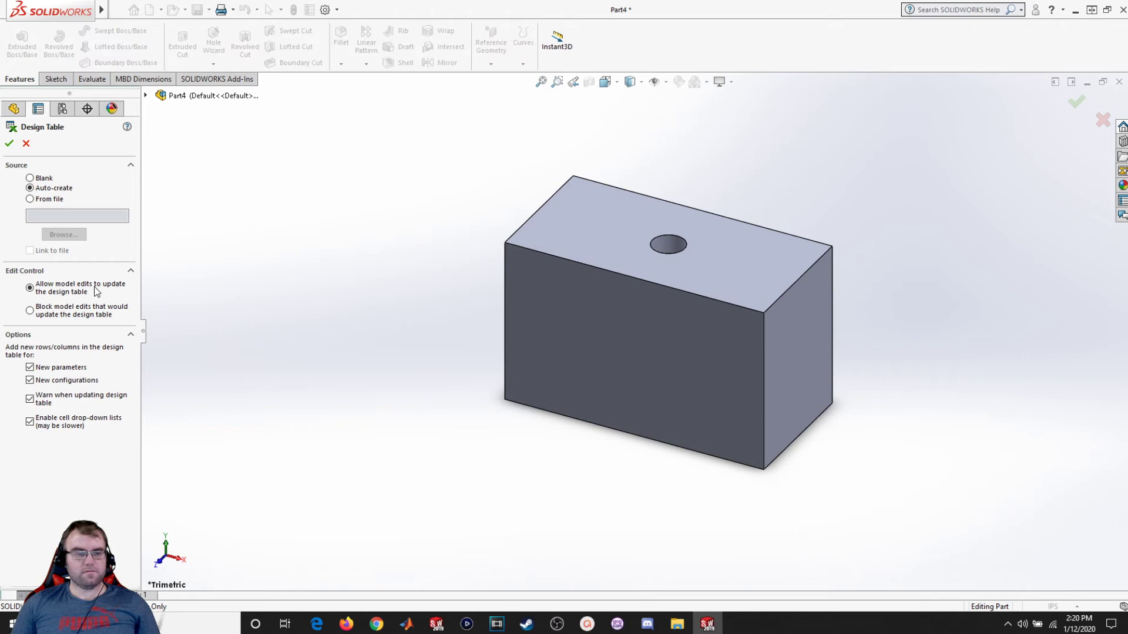
{"action": "left_click", "coordinate": [8, 144]}
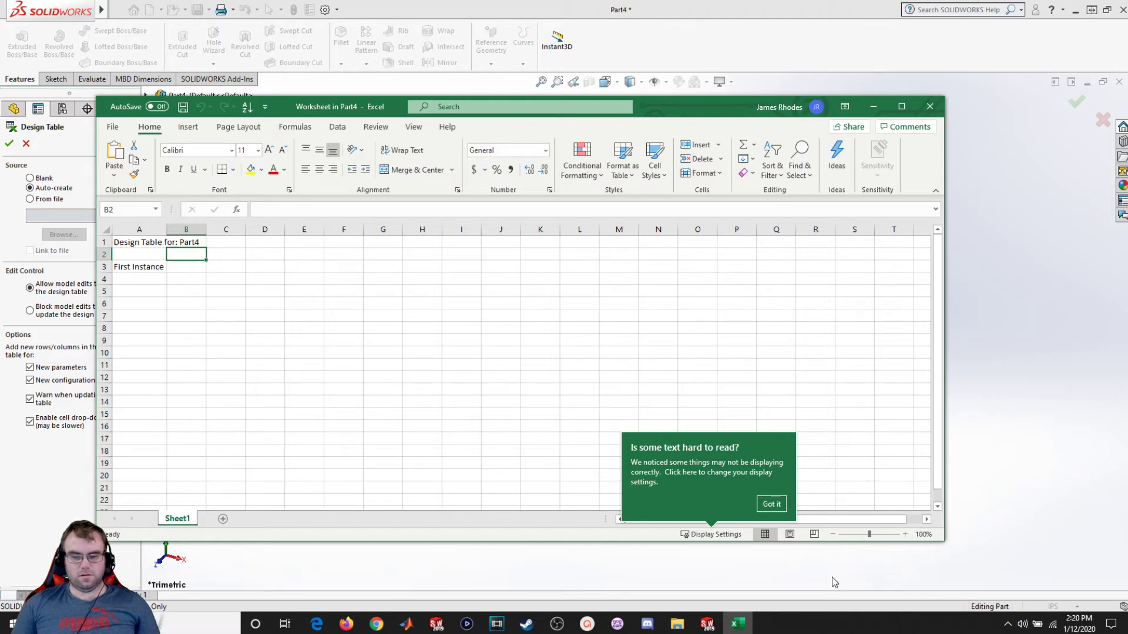
{"action": "left_click", "coordinate": [775, 504]}
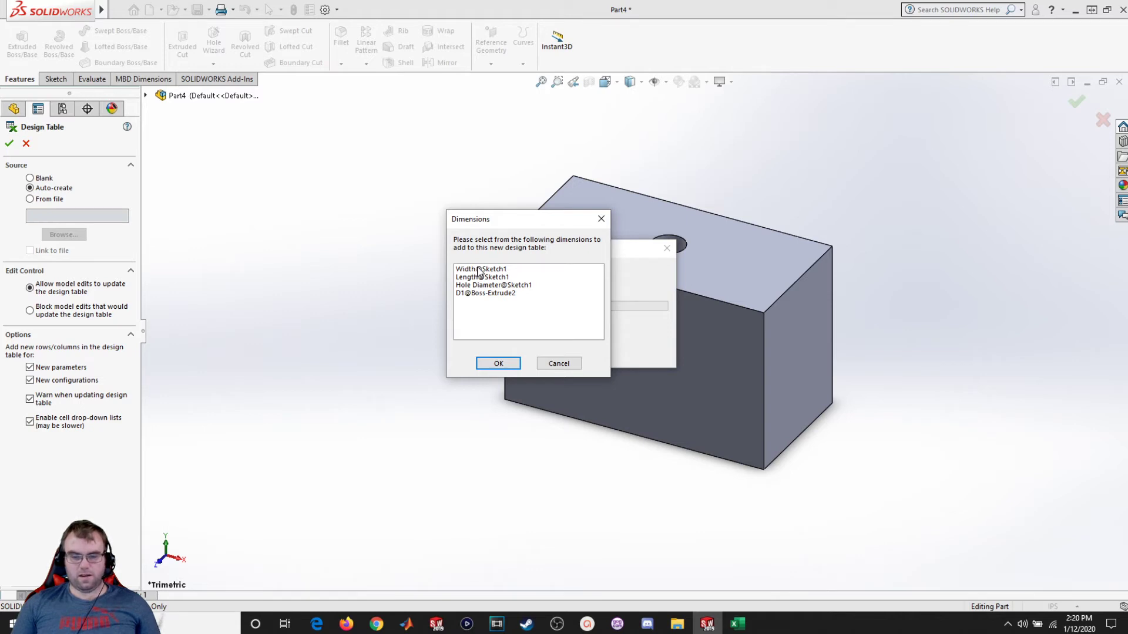
- Add the Width, Length, Hole Diameter and D1@Boss-Extrude2 dimensions to the design table and maximize its worksheet
{"action": "left_click_drag", "start_coordinate": [479, 272], "coordinate": [478, 299]}
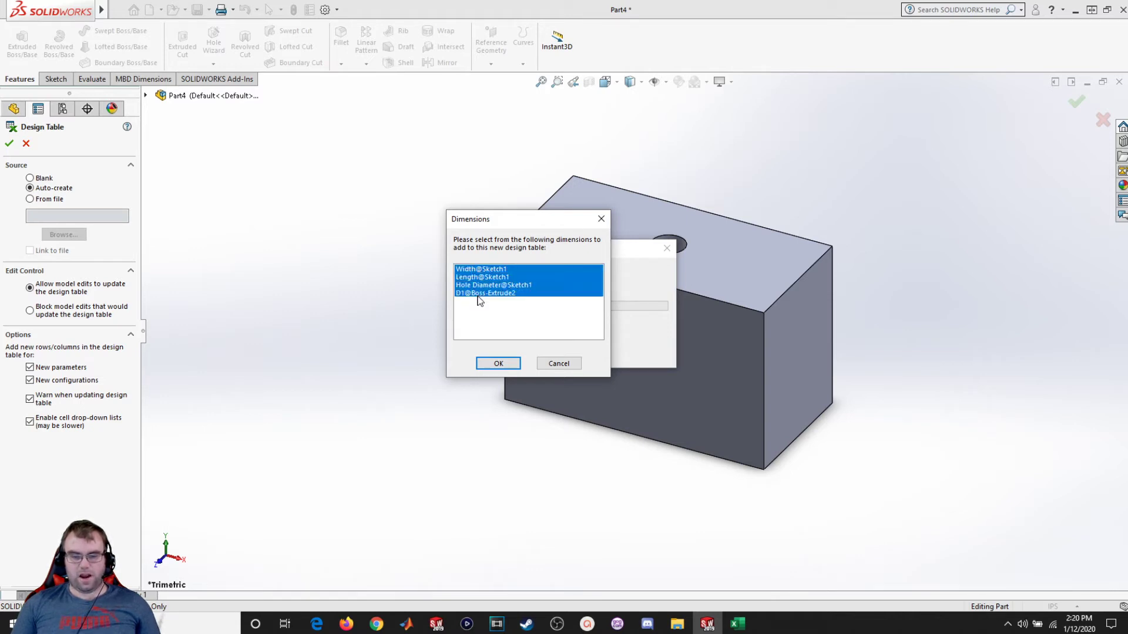
{"action": "left_click", "coordinate": [498, 363]}
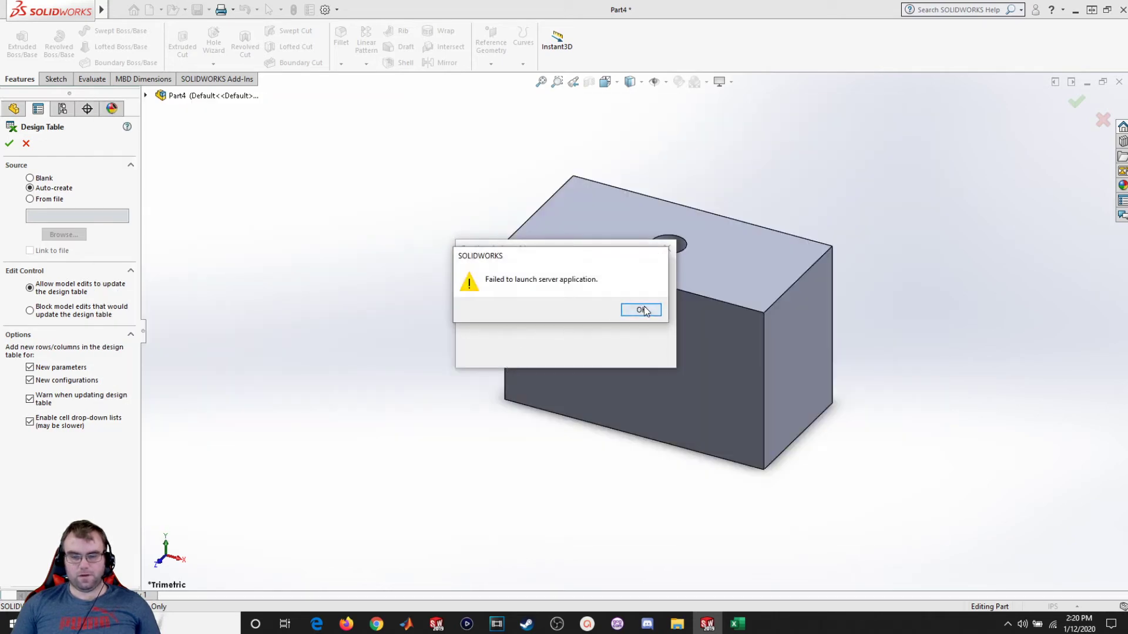
{"action": "left_click", "coordinate": [642, 308]}
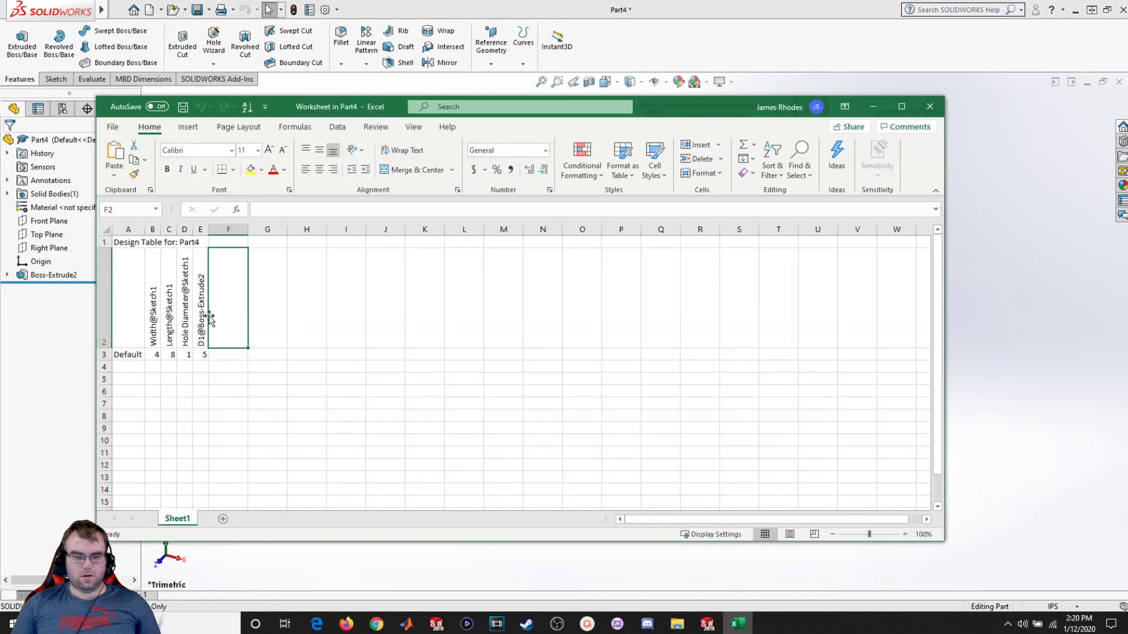
{"action": "double_click", "coordinate": [380, 104]}
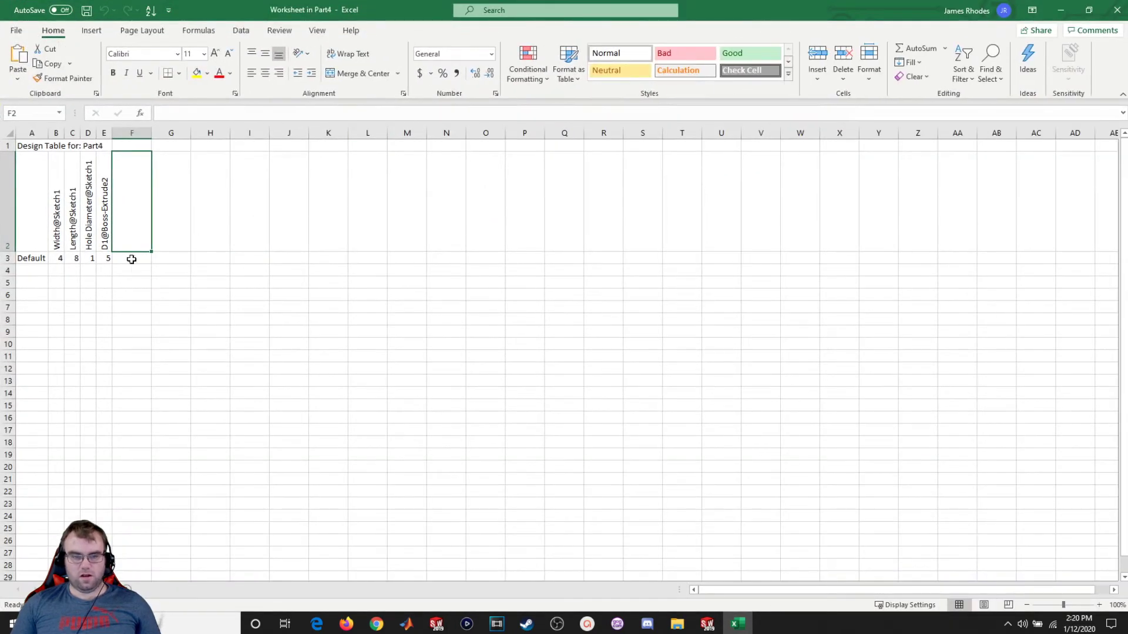
- Add four configurations named A, B, C and D below Default in cells A4 to A7
{"action": "left_click", "coordinate": [36, 270]}
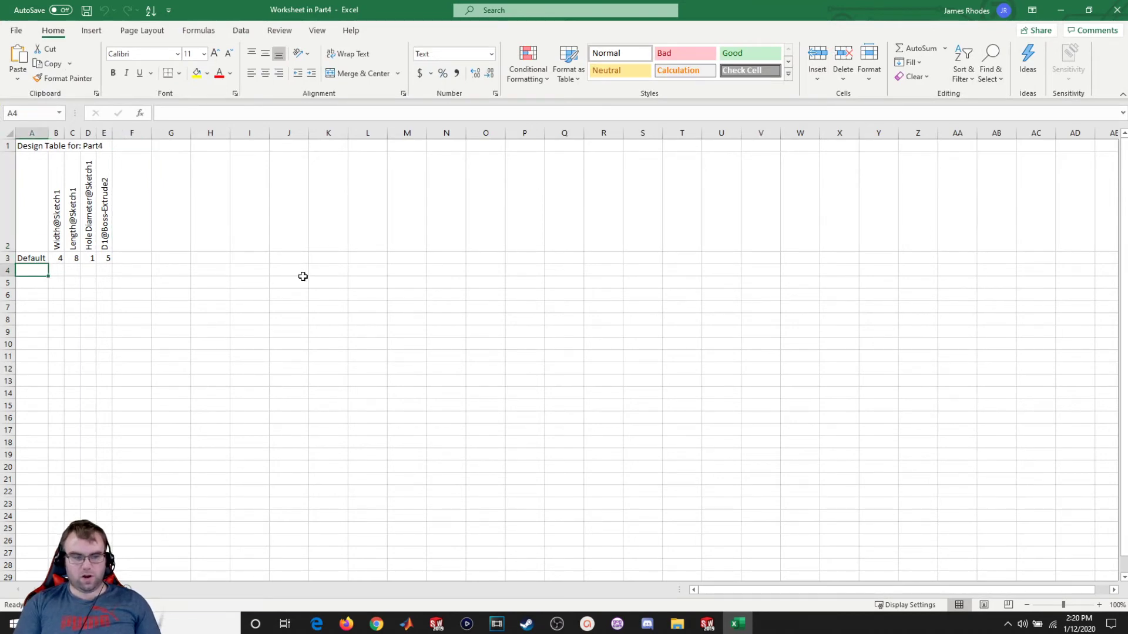
{"action": "type", "text": "A"}
{"action": "key", "text": "Return"}
{"action": "type", "text": "B"}
{"action": "key", "text": "Return"}
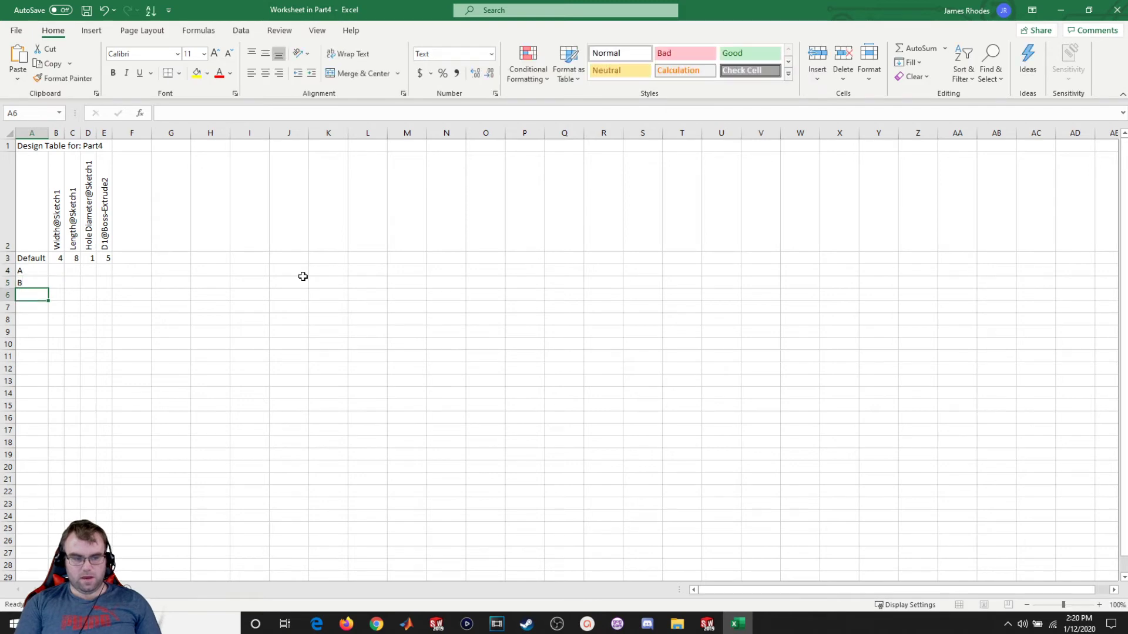
{"action": "type", "text": "C"}
{"action": "key", "text": "Return"}
{"action": "type", "text": "D"}
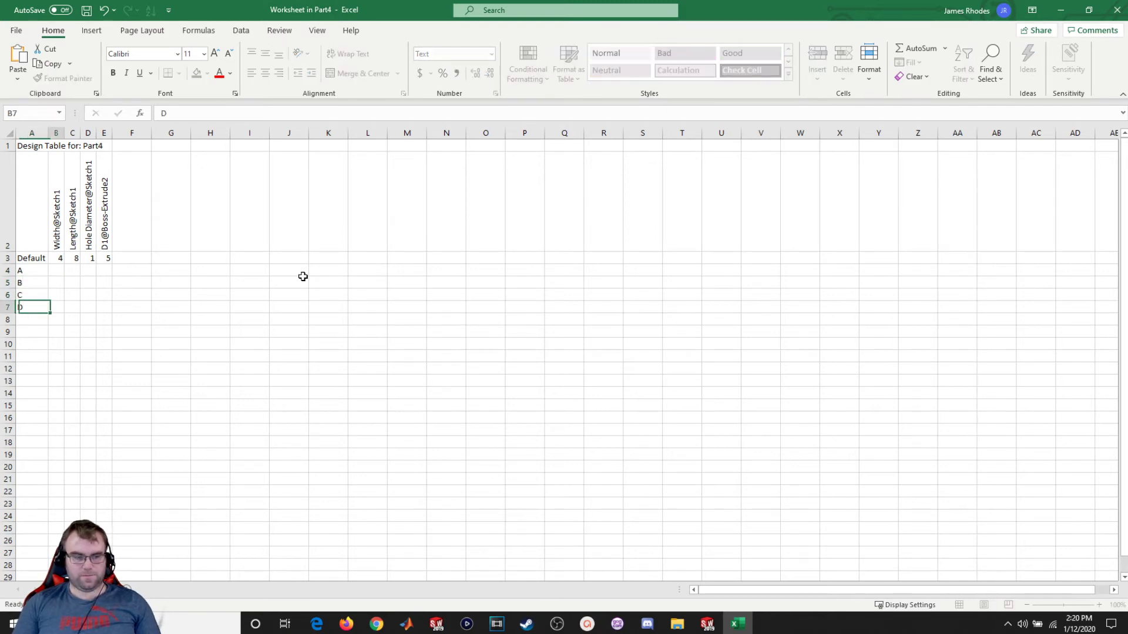
{"action": "key", "text": "Tab"}
- Fill in configuration A with width 5, length 7, hole diameter 1.5 and extrusion depth 8
{"action": "key", "text": "Up"}
{"action": "key", "text": "Up"}
{"action": "key", "text": "Up"}
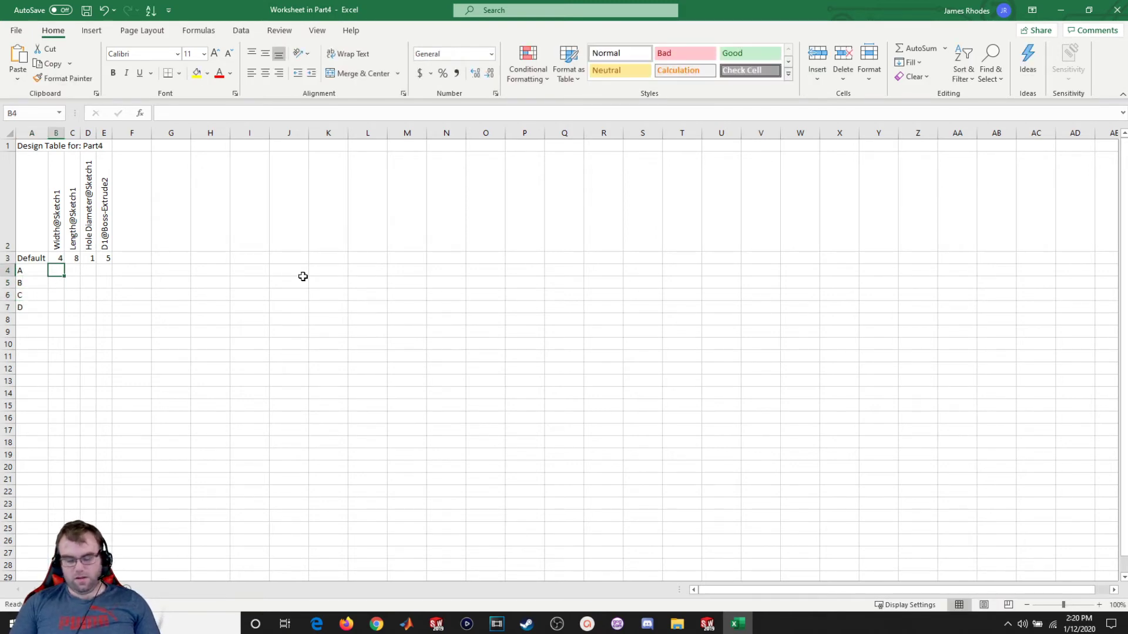
{"action": "type", "text": "5"}
{"action": "key", "text": "Return"}
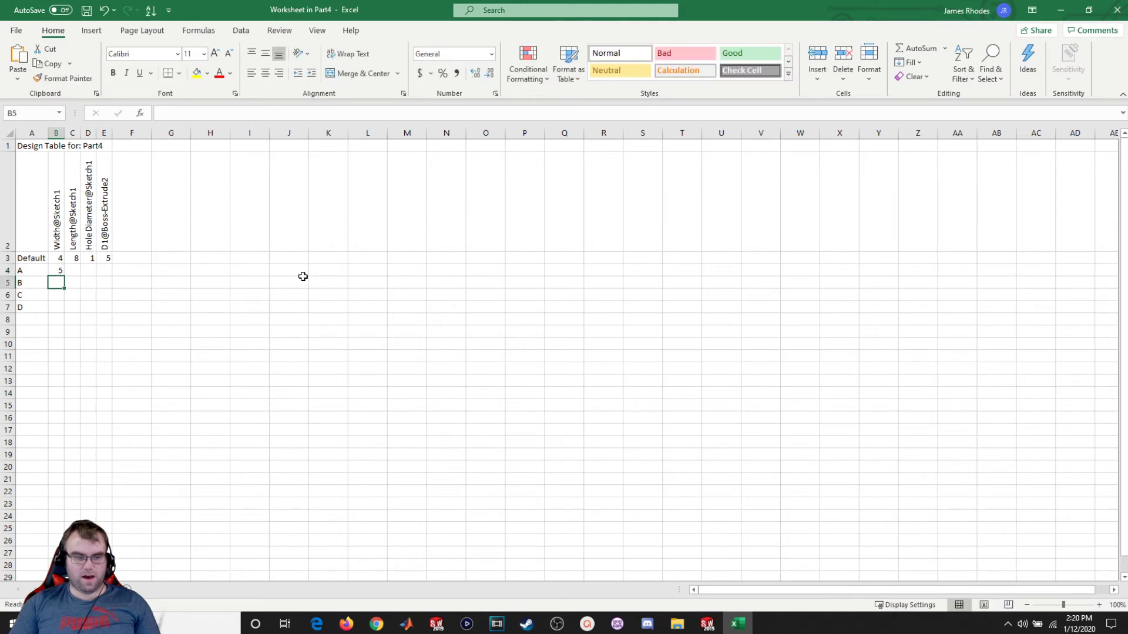
{"action": "key", "text": "Right"}
{"action": "key", "text": "Up"}
{"action": "type", "text": "7"}
{"action": "key", "text": "Tab"}
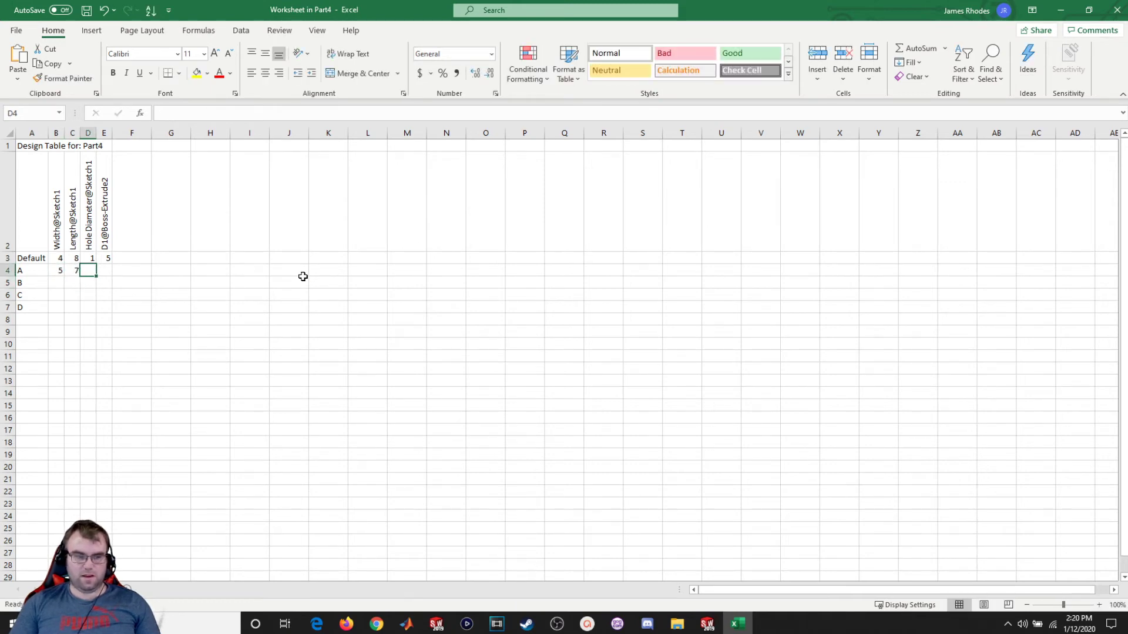
{"action": "type", "text": "1.5"}
{"action": "key", "text": "Tab"}
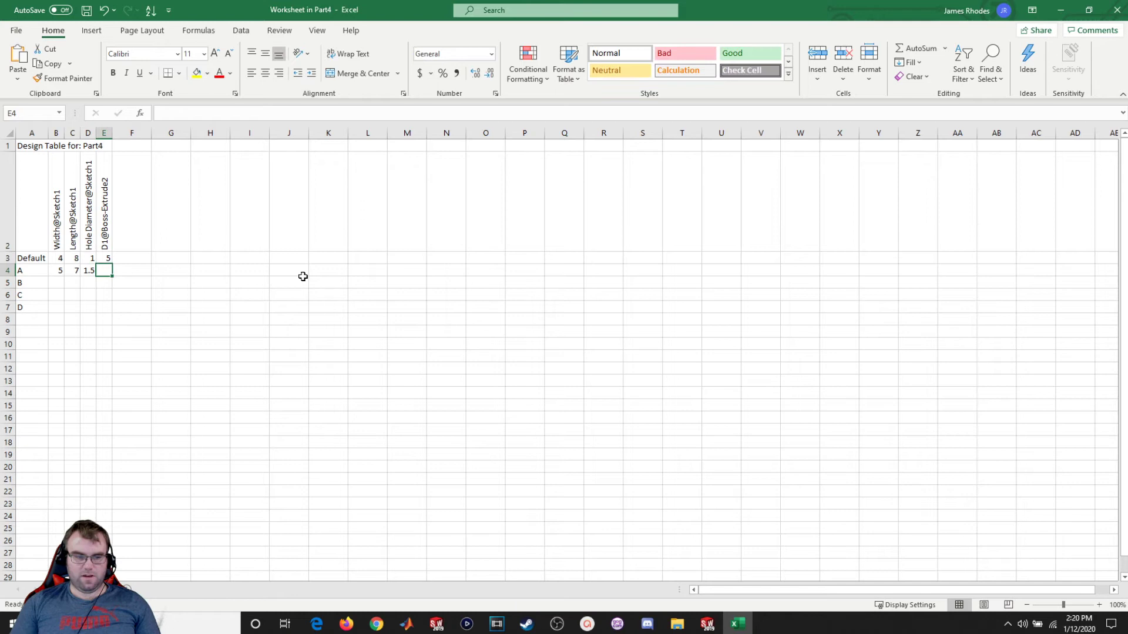
{"action": "type", "text": "8"}
{"action": "key", "text": "Return"}
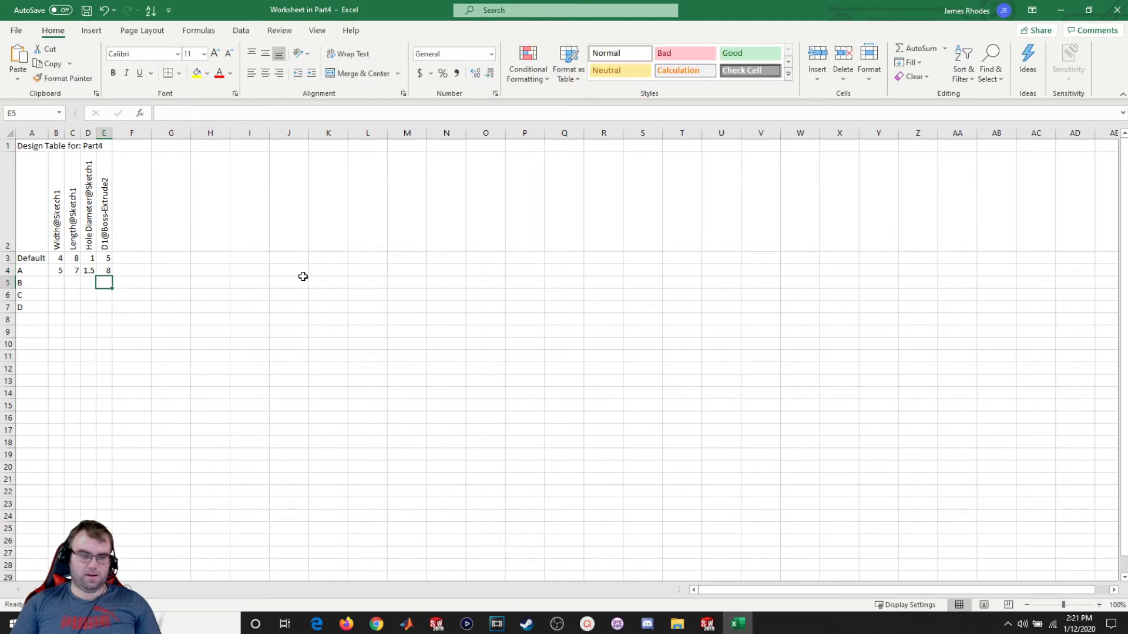
- Fill in configuration B with width 6, length 8, hole diameter 2 and extrusion depth 9
{"action": "key", "text": "Left"}
{"action": "key", "text": "Left"}
{"action": "key", "text": "Left"}
{"action": "type", "text": "6"}
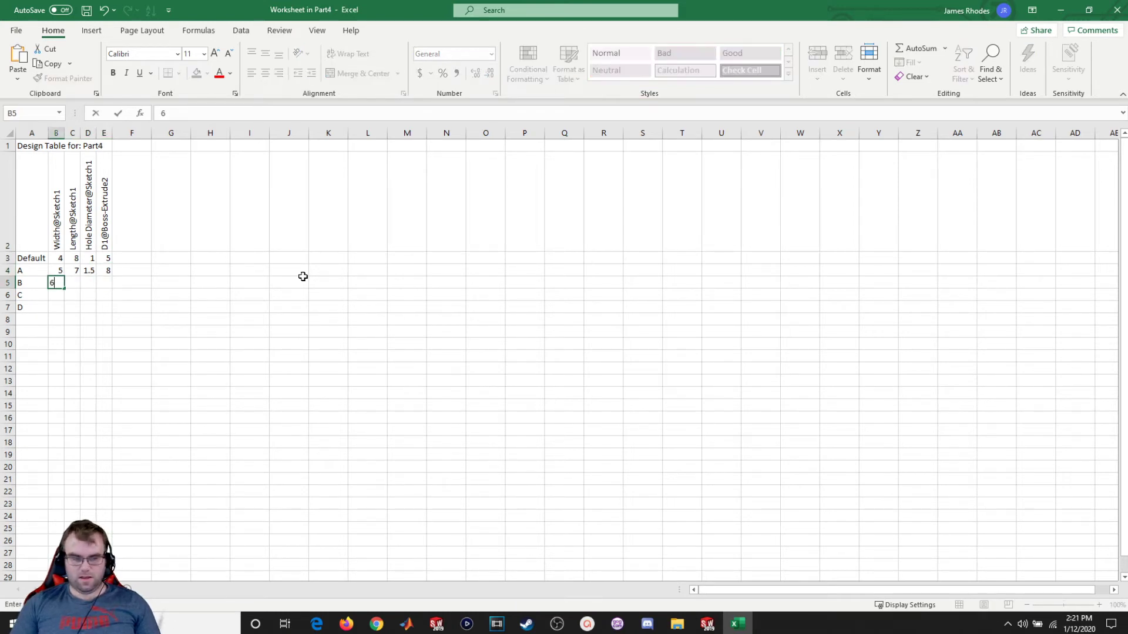
{"action": "key", "text": "Tab"}
{"action": "type", "text": "8"}
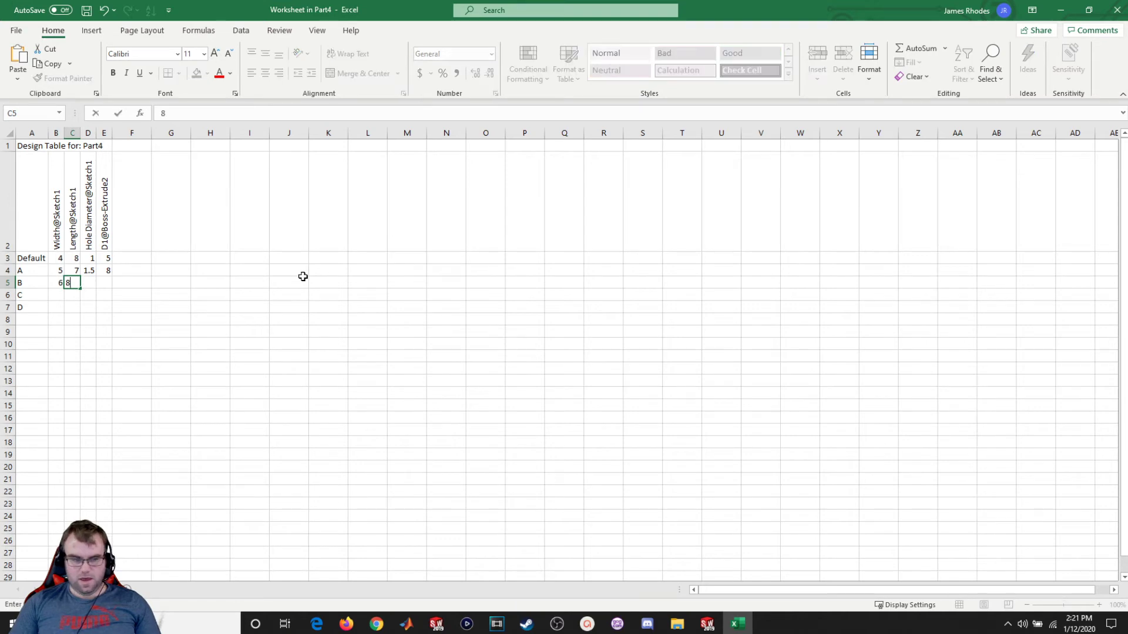
{"action": "key", "text": "Tab"}
{"action": "type", "text": "2"}
{"action": "key", "text": "Tab"}
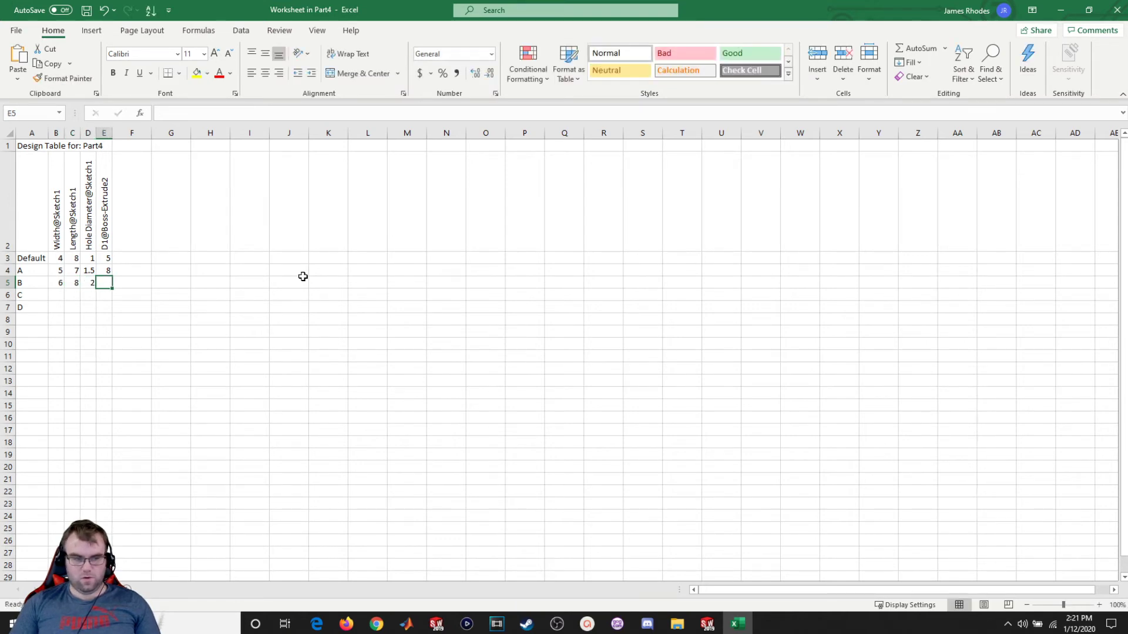
{"action": "type", "text": "9"}
{"action": "key", "text": "Return"}
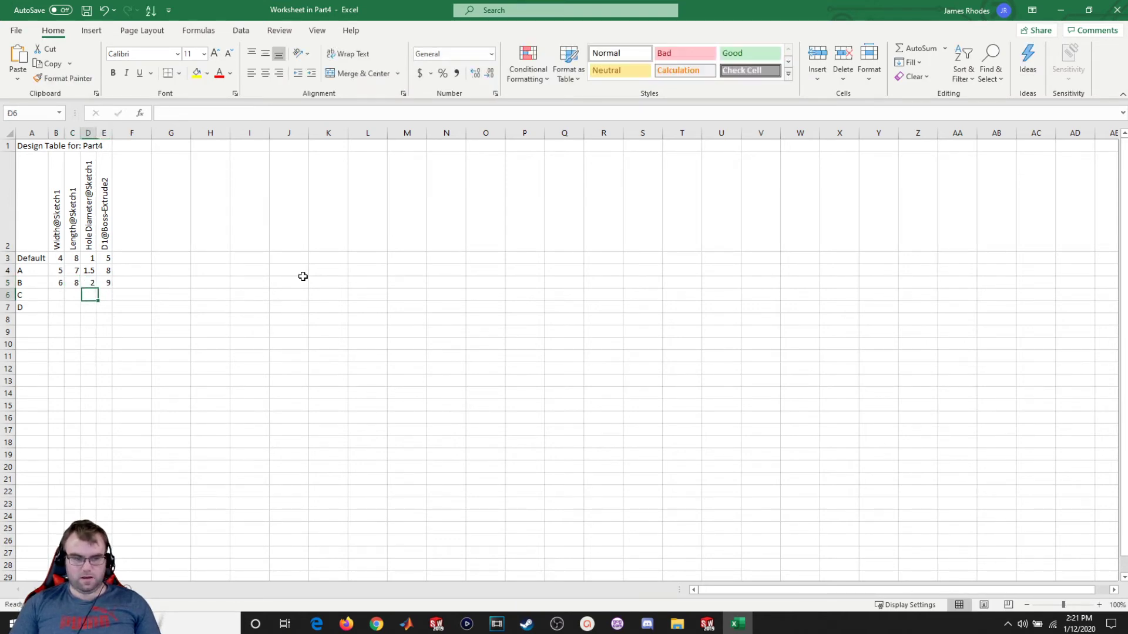
- Fill in configuration C with width 7, length 9, hole diameter 3 and extrusion depth 10
{"action": "type", "text": "7"}
{"action": "key", "text": "Tab"}
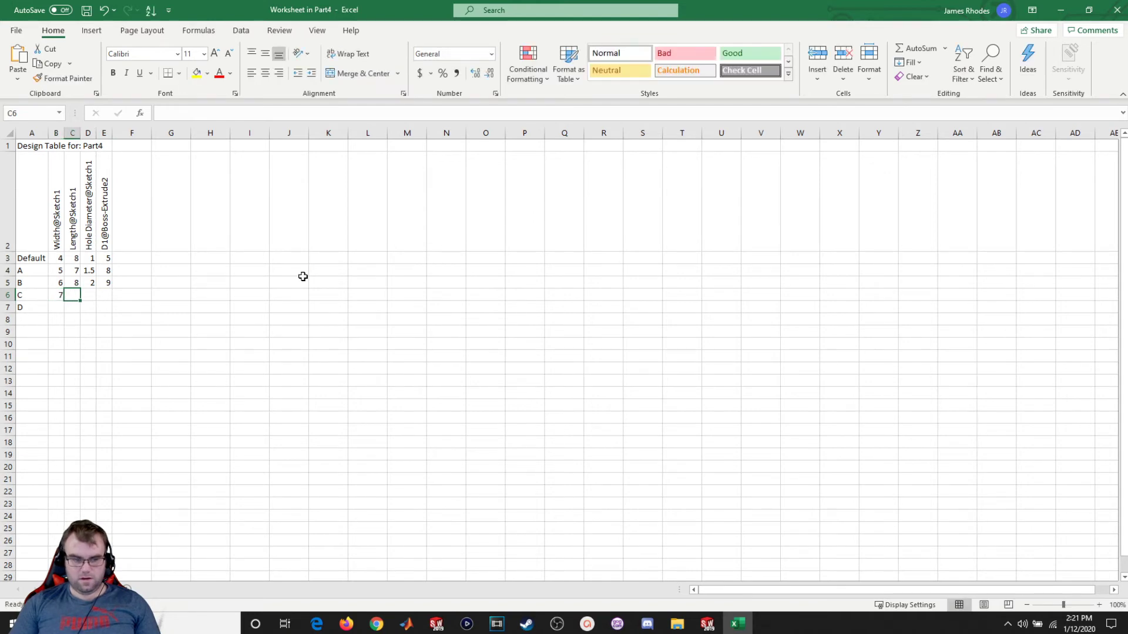
{"action": "type", "text": "9"}
{"action": "key", "text": "Tab"}
{"action": "type", "text": "3"}
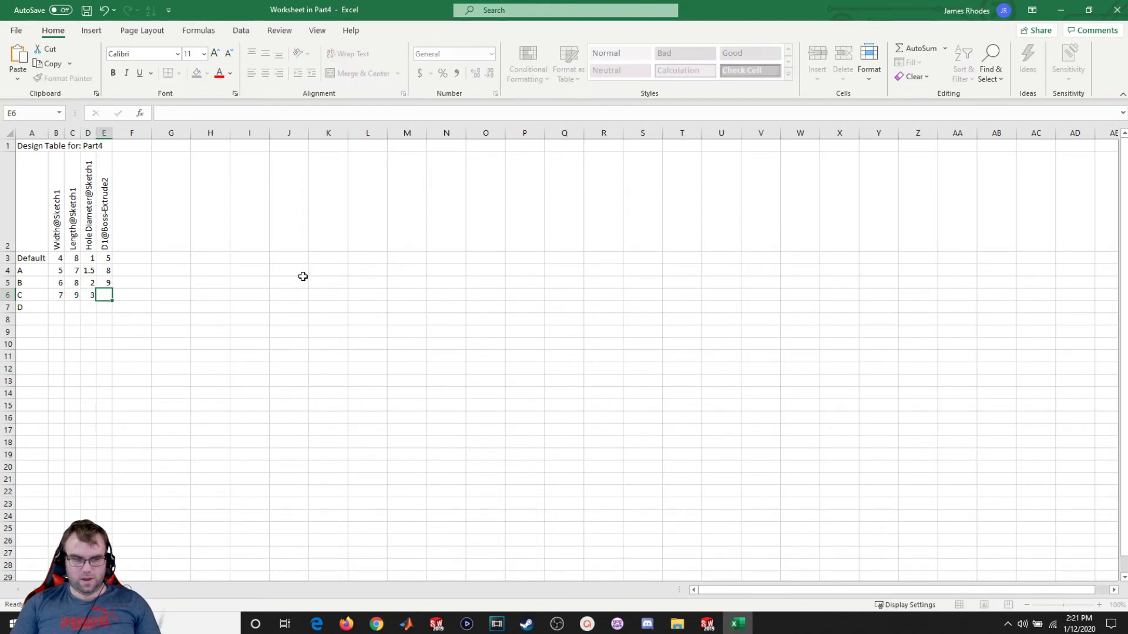
{"action": "key", "text": "Tab"}
{"action": "type", "text": "10"}
{"action": "key", "text": "Return"}
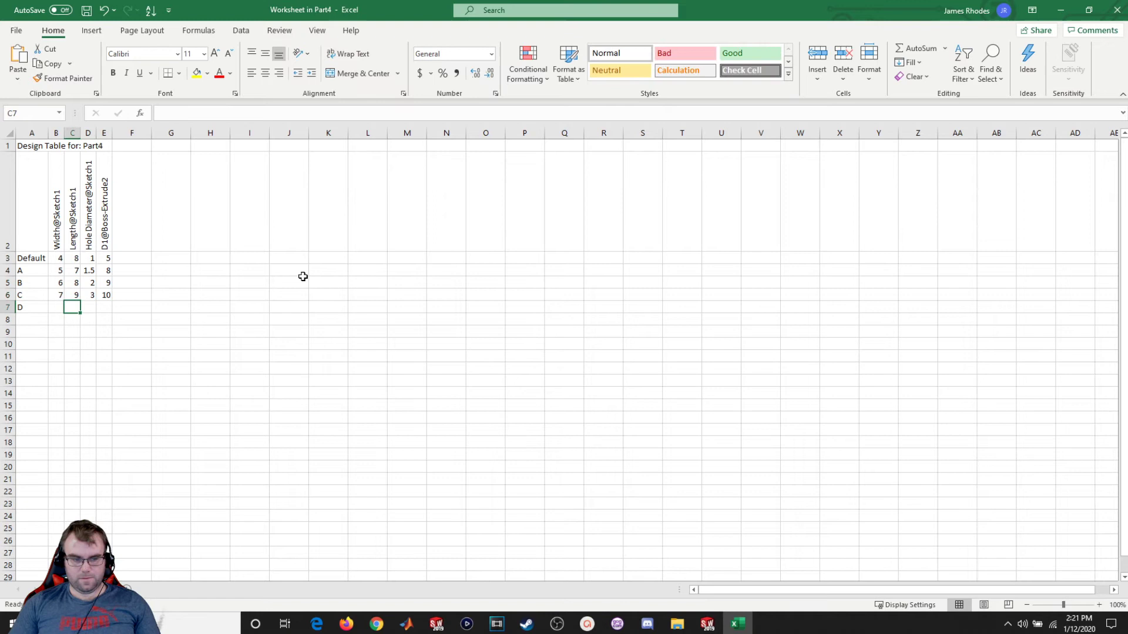
- Fill in configuration D with width 8, length 10, hole diameter 4 and extrusion depth 11
{"action": "type", "text": "8"}
{"action": "key", "text": "Tab"}
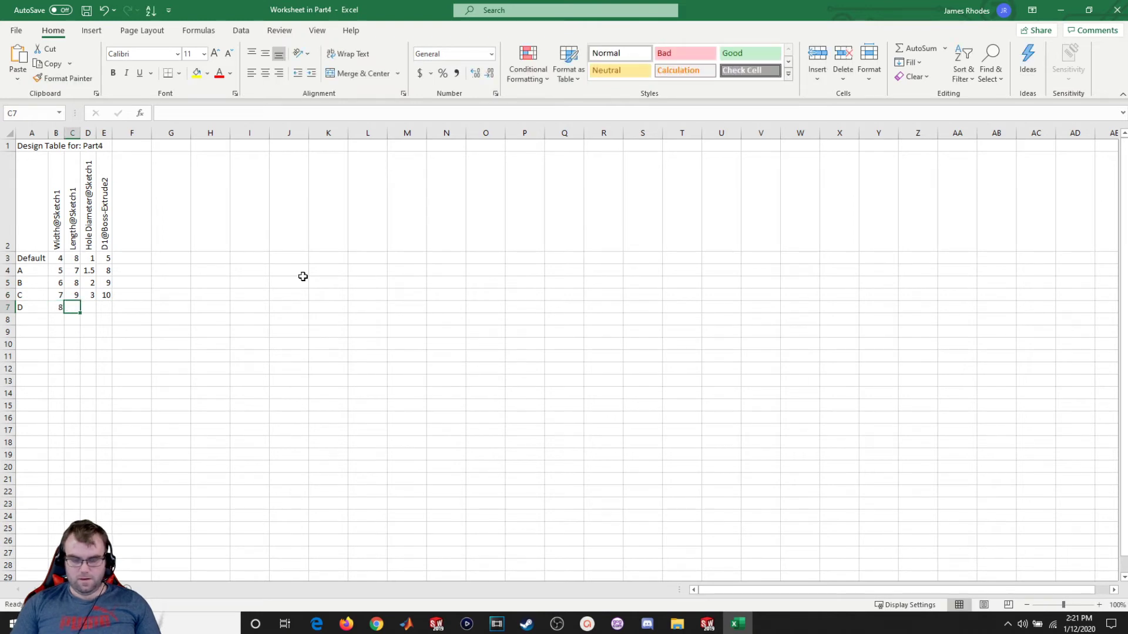
{"action": "type", "text": "10"}
{"action": "key", "text": "Tab"}
{"action": "type", "text": "4"}
{"action": "key", "text": "Down"}
{"action": "type", "text": "11"}
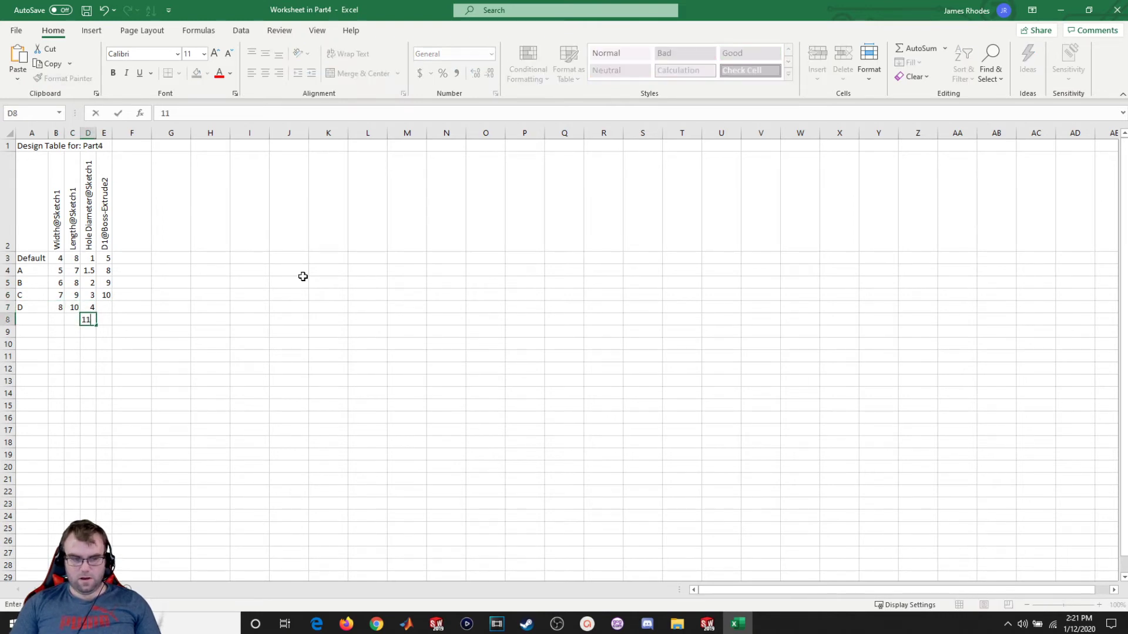
{"action": "key", "text": "BackSpace"}
{"action": "key", "text": "BackSpace"}
{"action": "key", "text": "Up"}
{"action": "key", "text": "Right"}
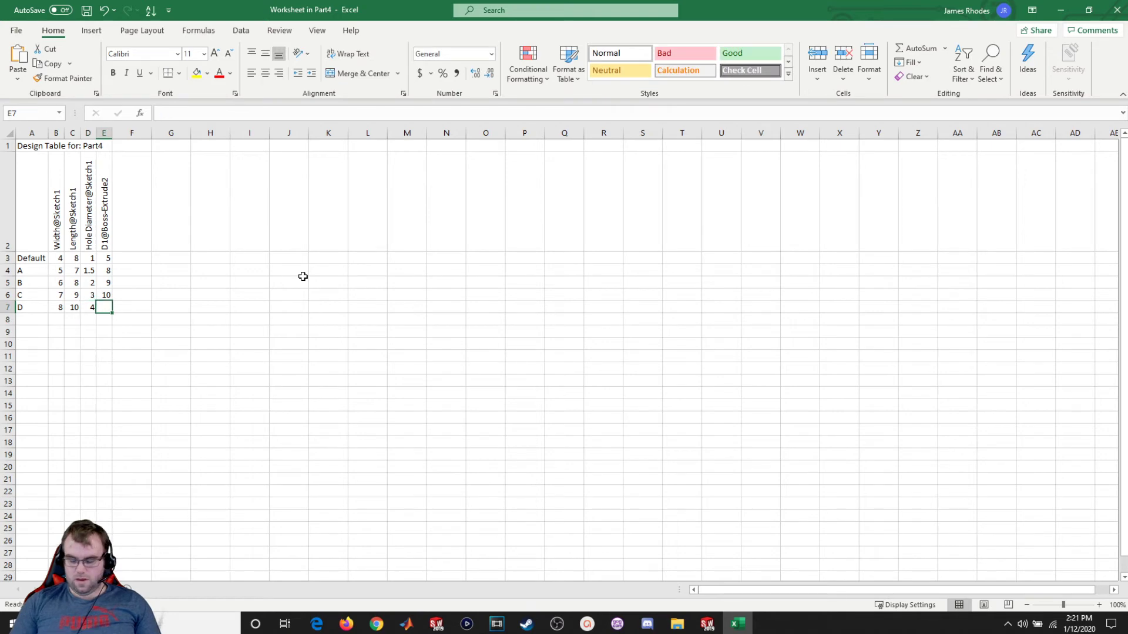
{"action": "type", "text": "11"}
{"action": "key", "text": "Return"}
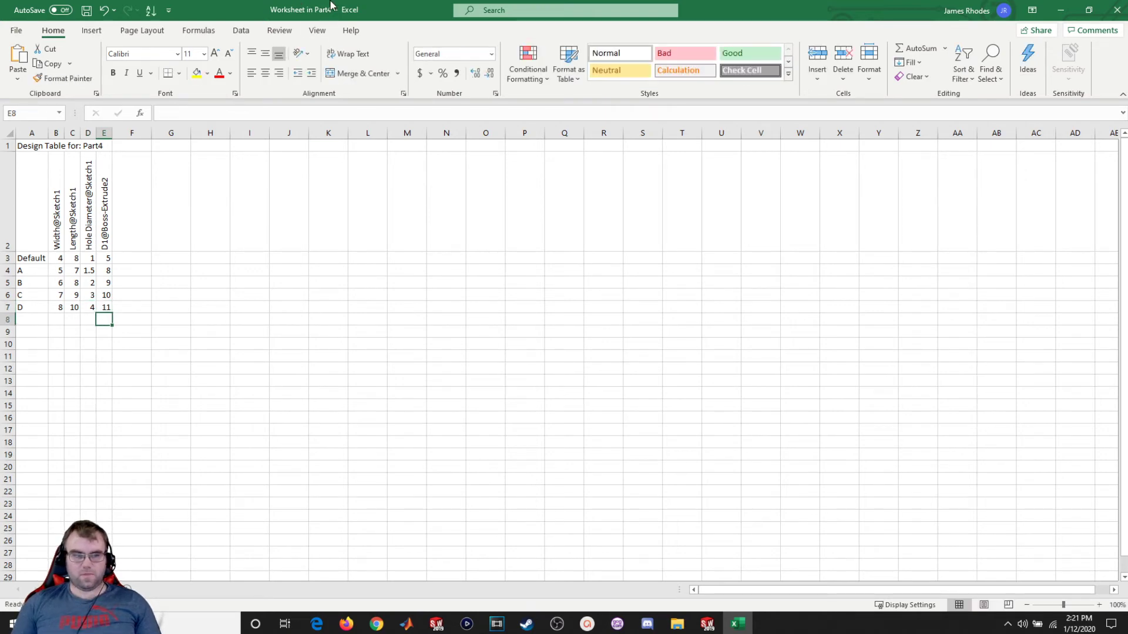
- Close the design table worksheet to generate configurations A to D and acknowledge the notice
{"action": "left_click_drag", "start_coordinate": [330, 6], "coordinate": [553, 51]}
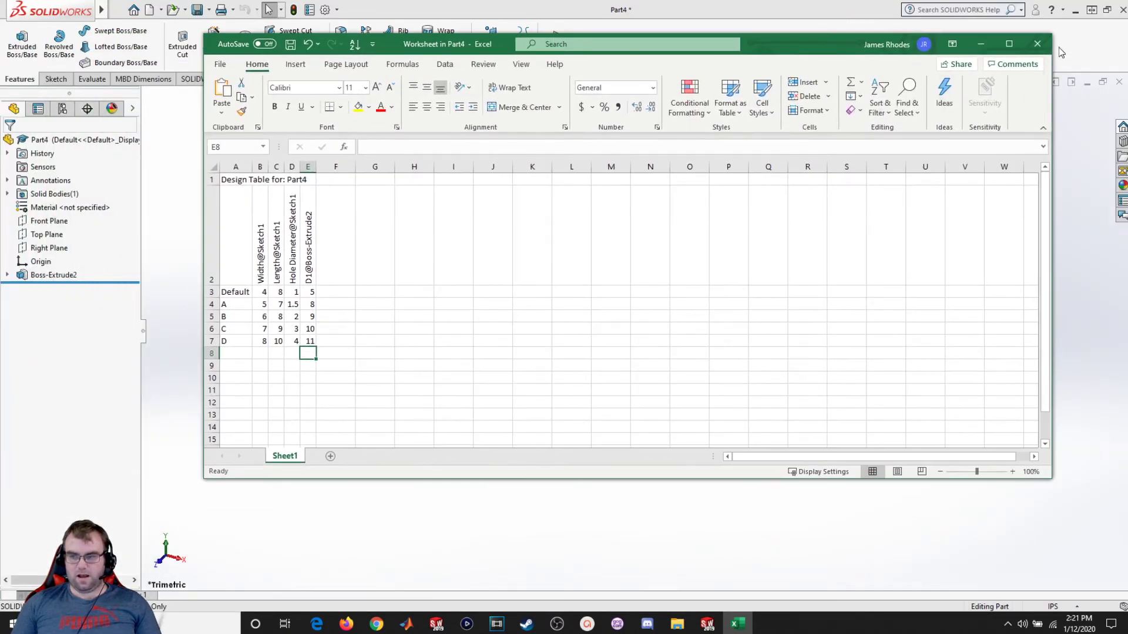
{"action": "left_click", "coordinate": [1038, 44]}
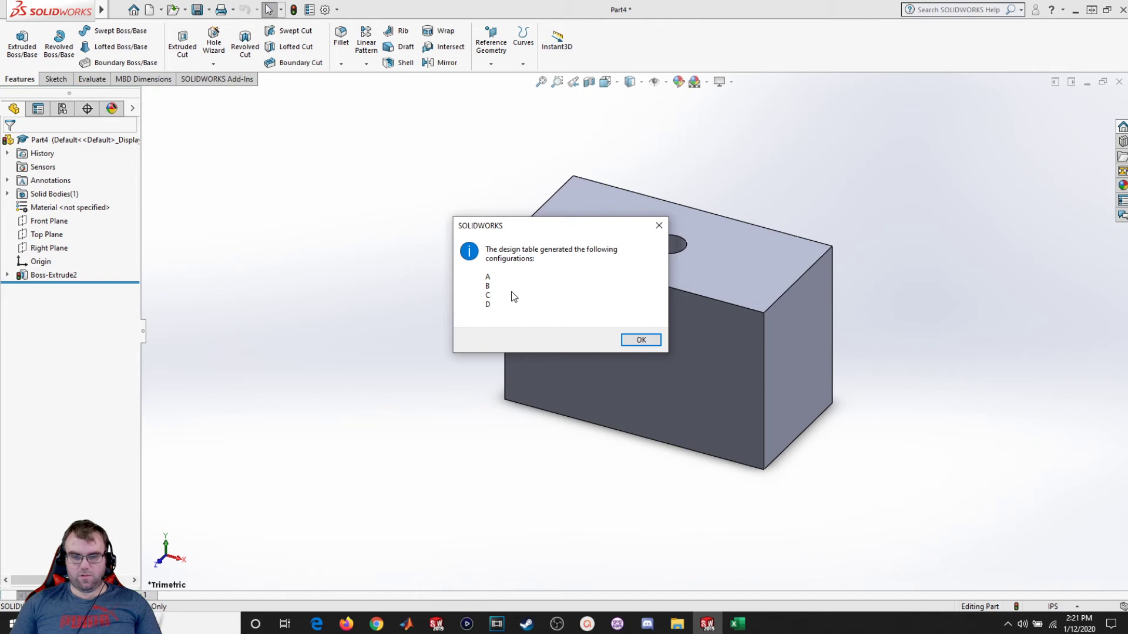
{"action": "left_click", "coordinate": [640, 340]}
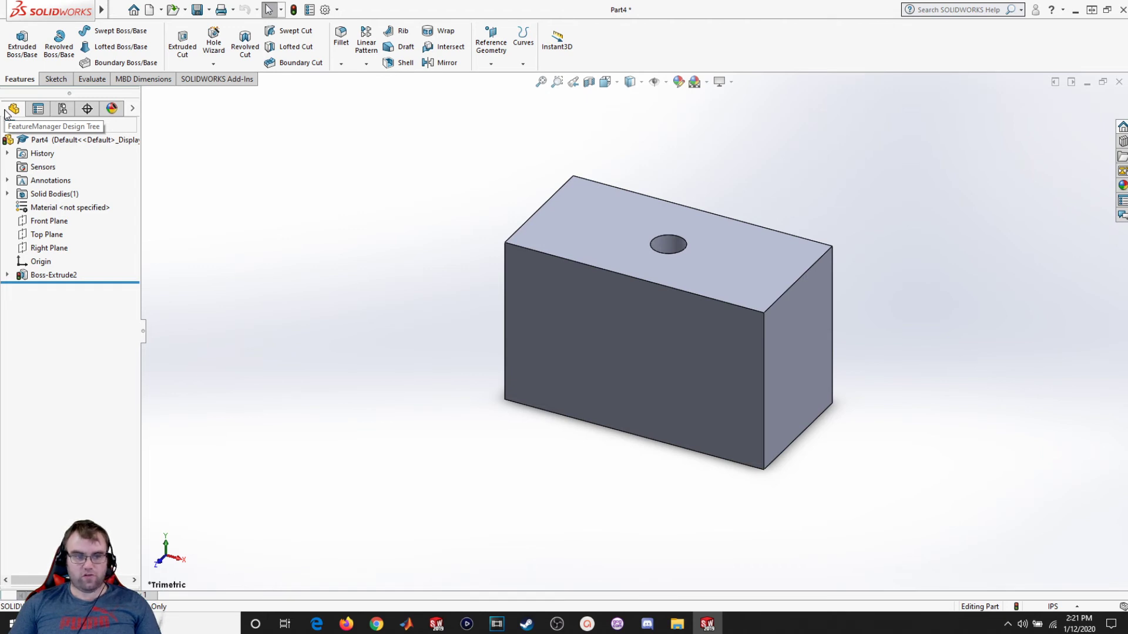
- Show the part's configurations and activate A, B, C and D in turn to compare the block's shapes
{"action": "left_click", "coordinate": [62, 109]}
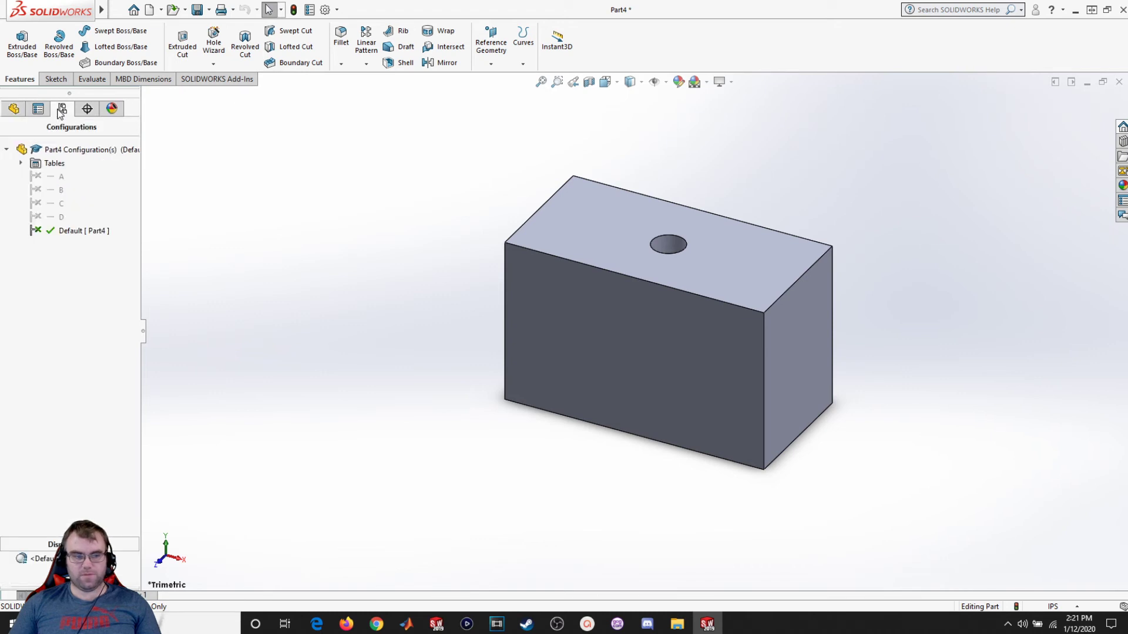
{"action": "double_click", "coordinate": [57, 179]}
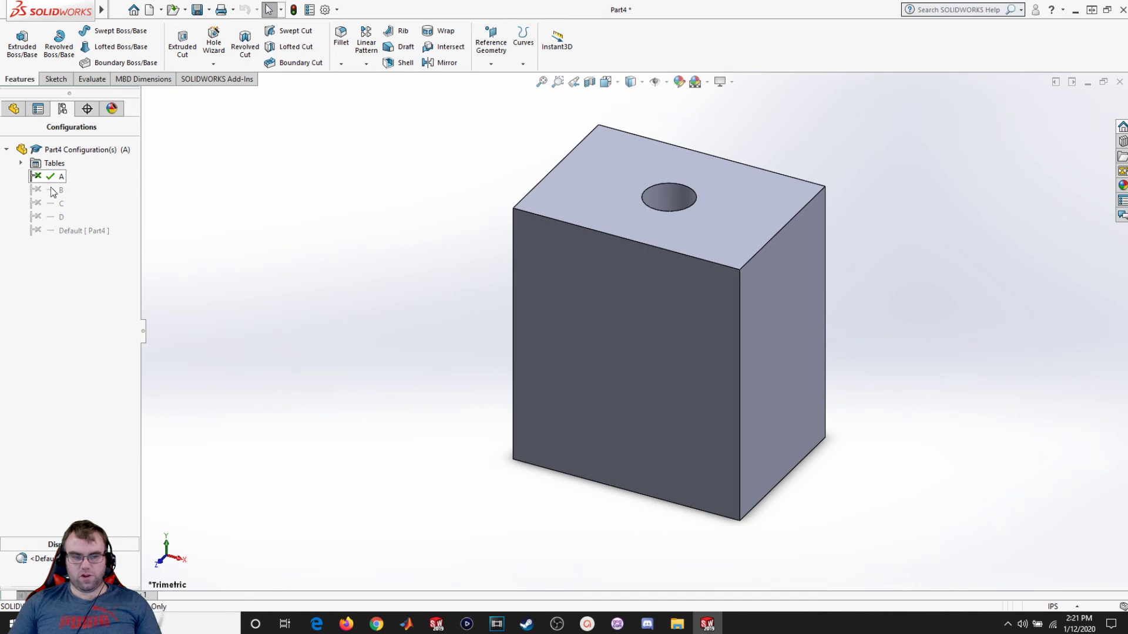
{"action": "double_click", "coordinate": [54, 192]}
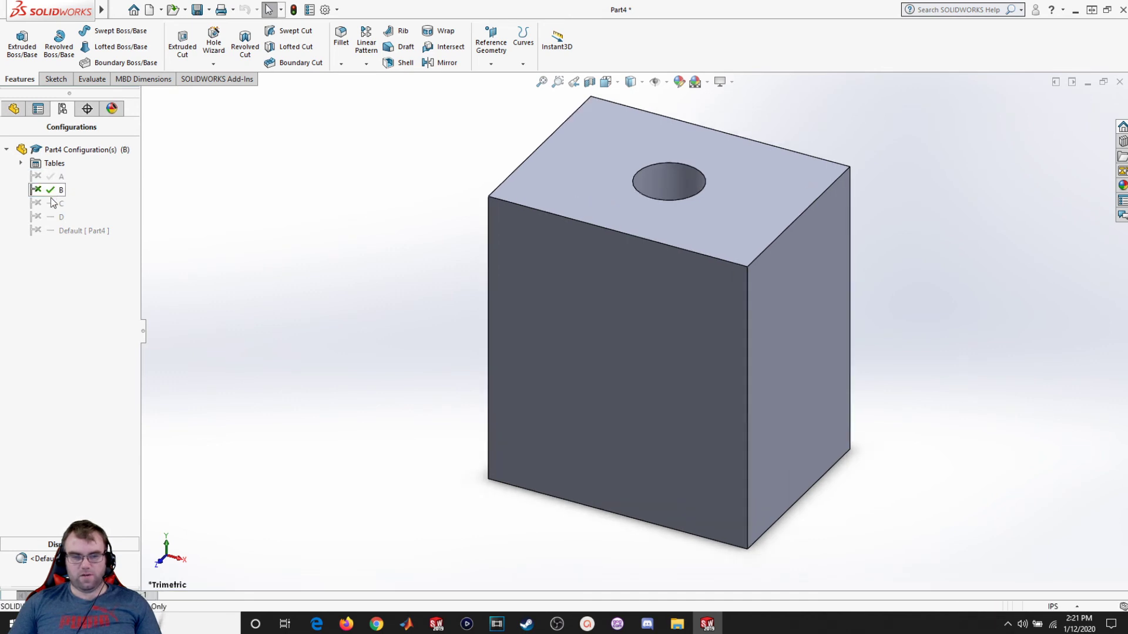
{"action": "double_click", "coordinate": [54, 204]}
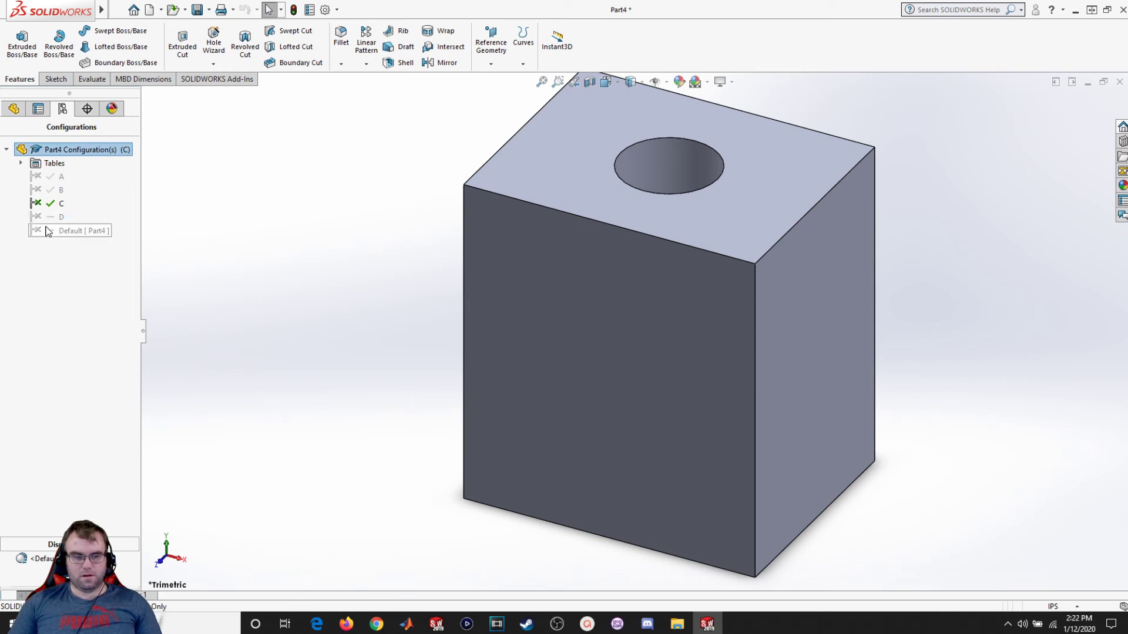
{"action": "left_click", "coordinate": [44, 218]}
{"action": "double_click", "coordinate": [46, 218]}
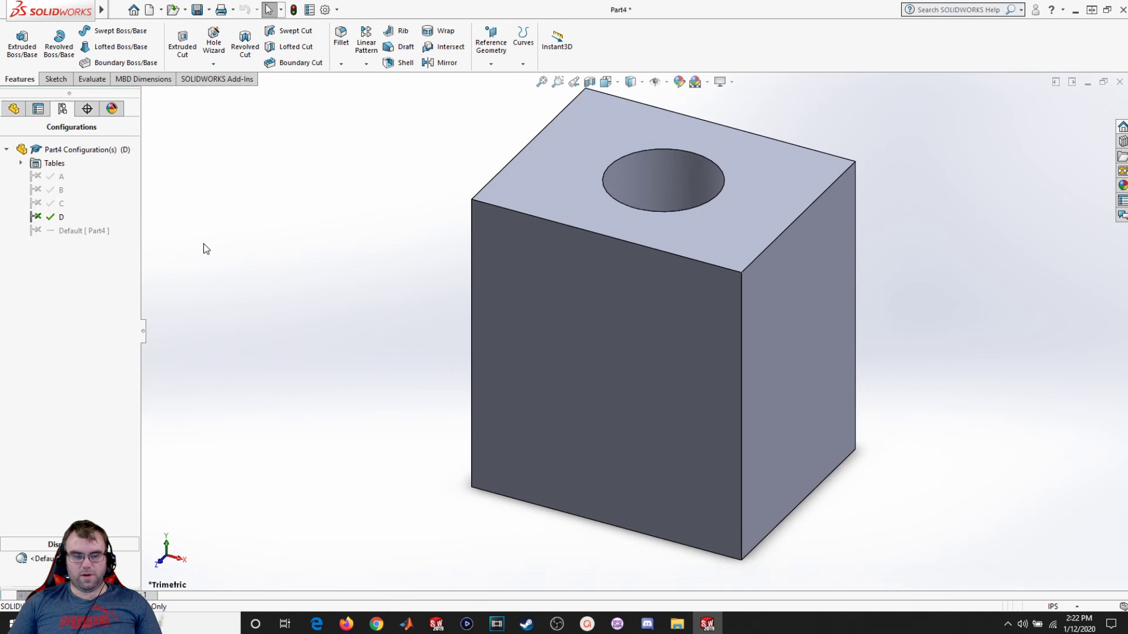
- Reopen the existing design table for editing without adding parameters, review its values, and close the worksheet
{"action": "left_click", "coordinate": [21, 165]}
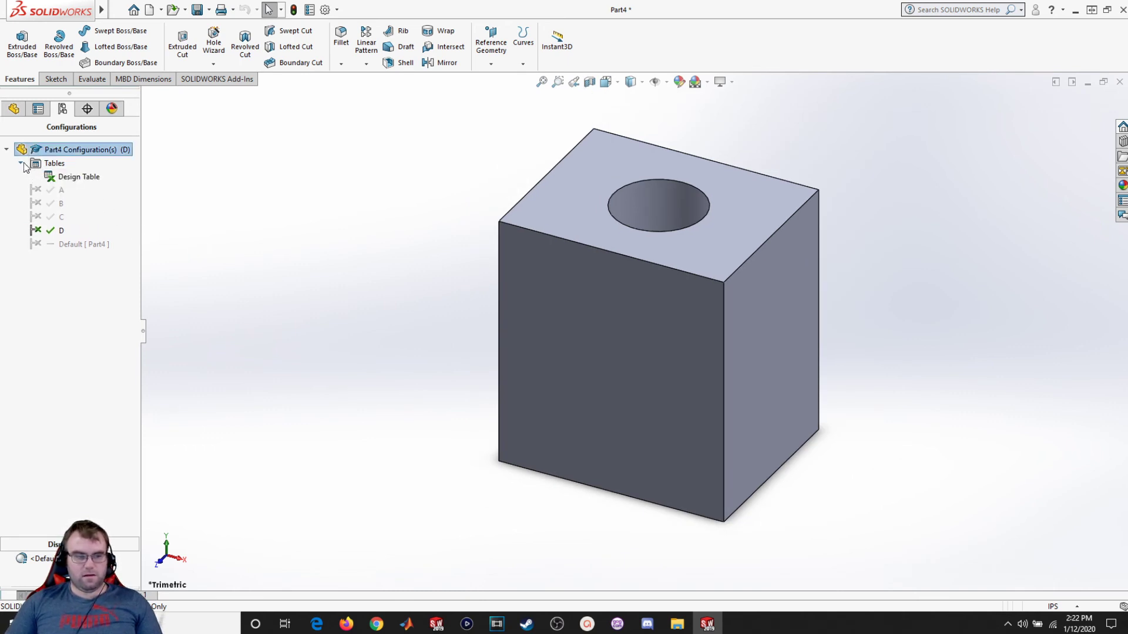
{"action": "left_click", "coordinate": [58, 180]}
{"action": "right_click", "coordinate": [59, 180]}
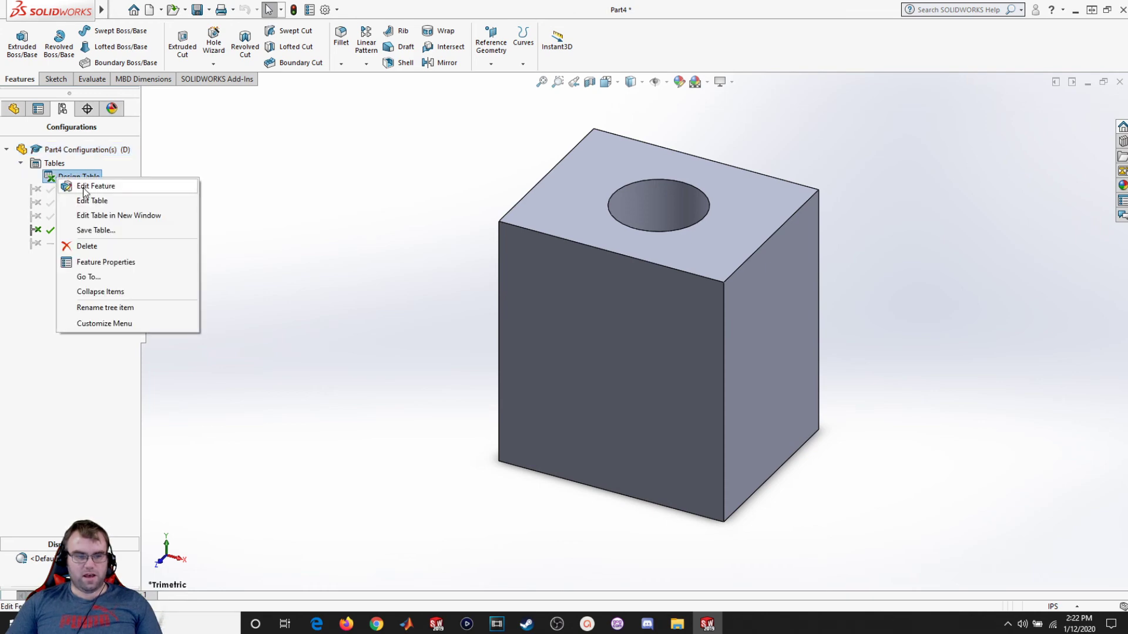
{"action": "left_click", "coordinate": [91, 199]}
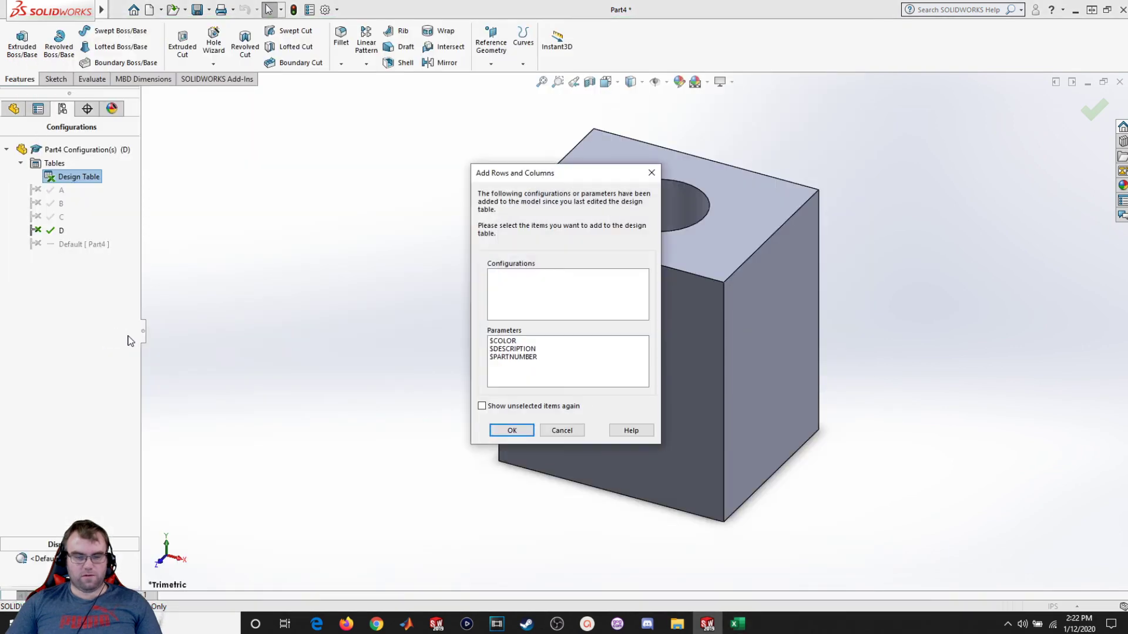
{"action": "left_click", "coordinate": [511, 425]}
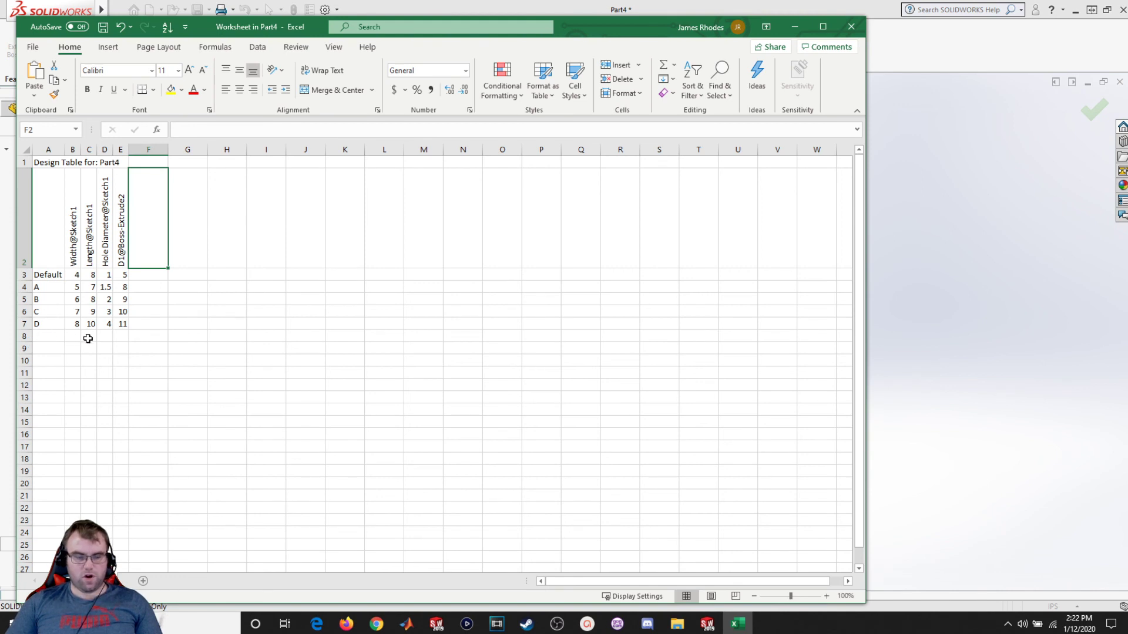
{"action": "left_click", "coordinate": [854, 25]}
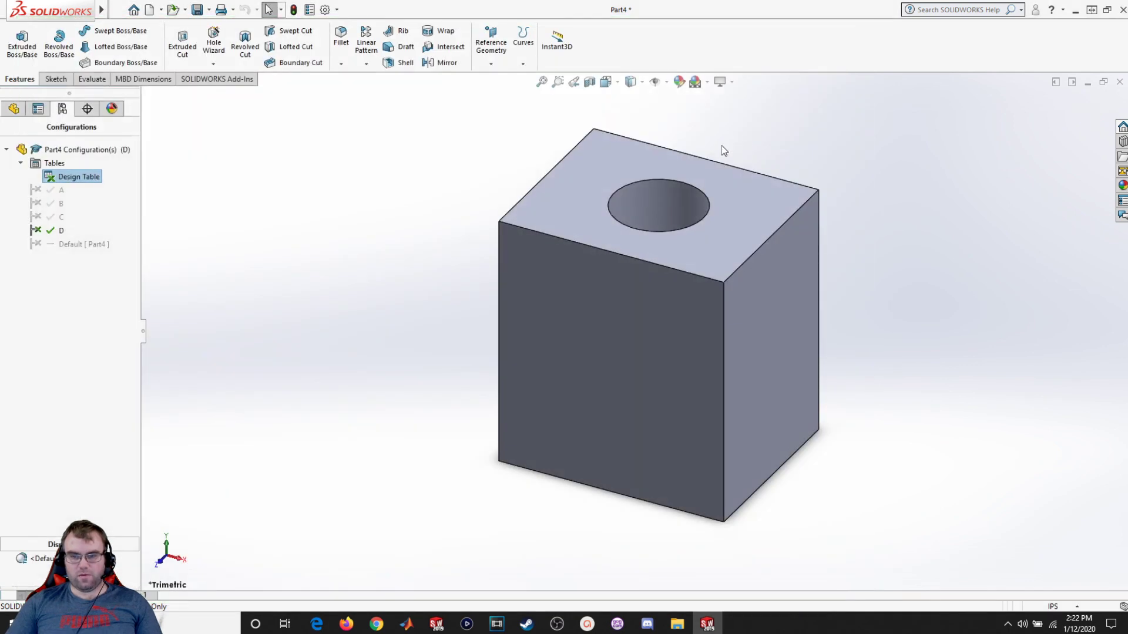
- Switch the part back to the Default configuration
{"action": "double_click", "coordinate": [91, 246]}
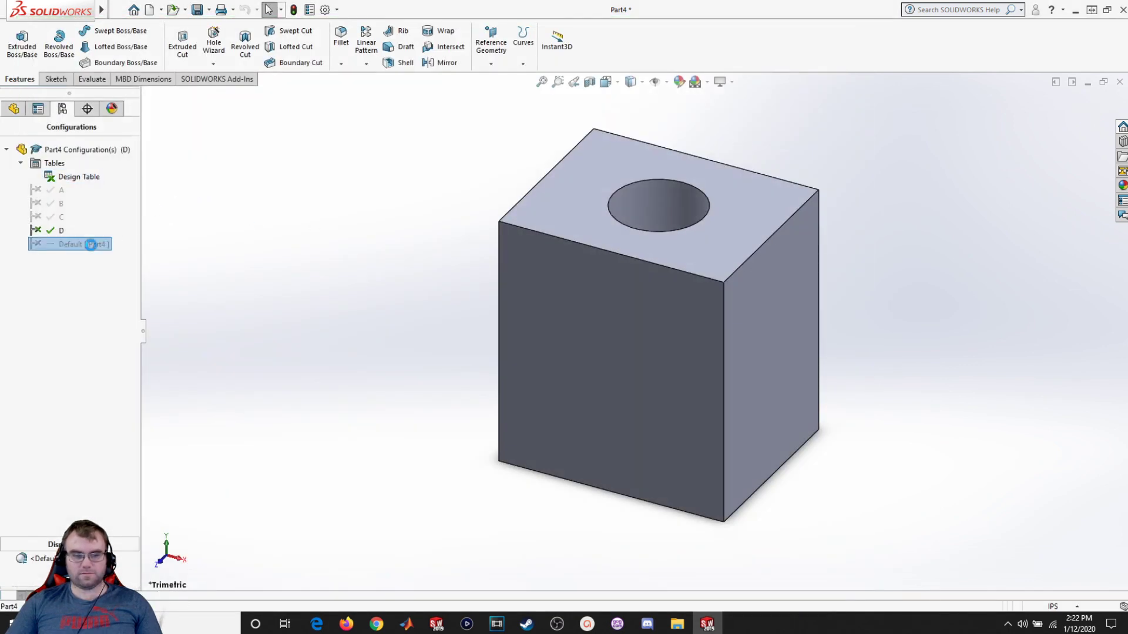
{"action": "left_click", "coordinate": [561, 323]}
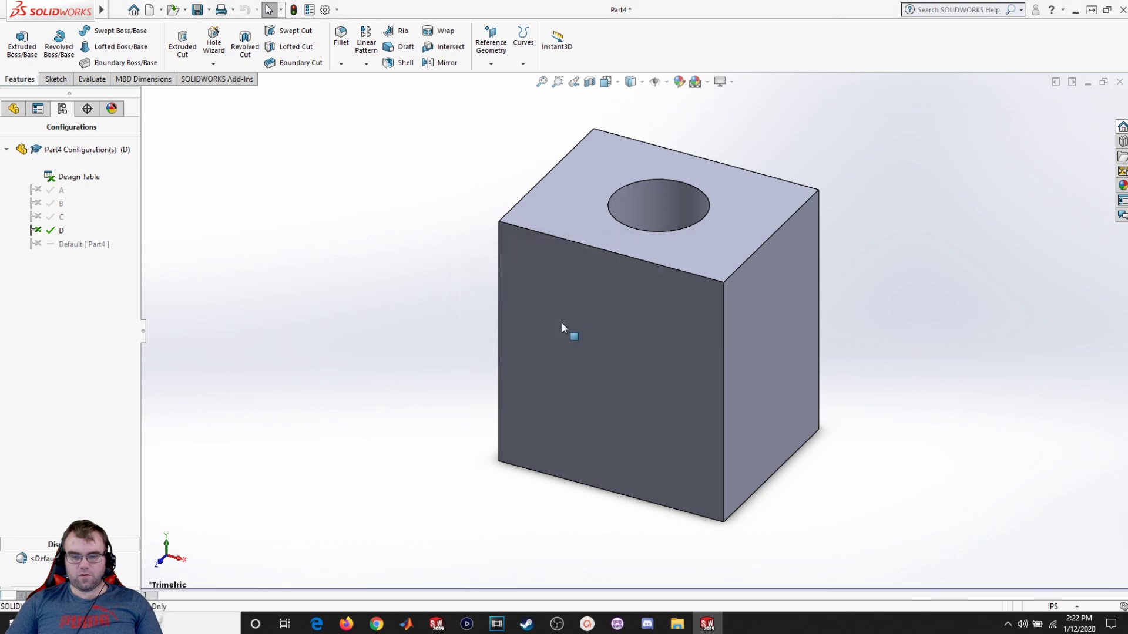